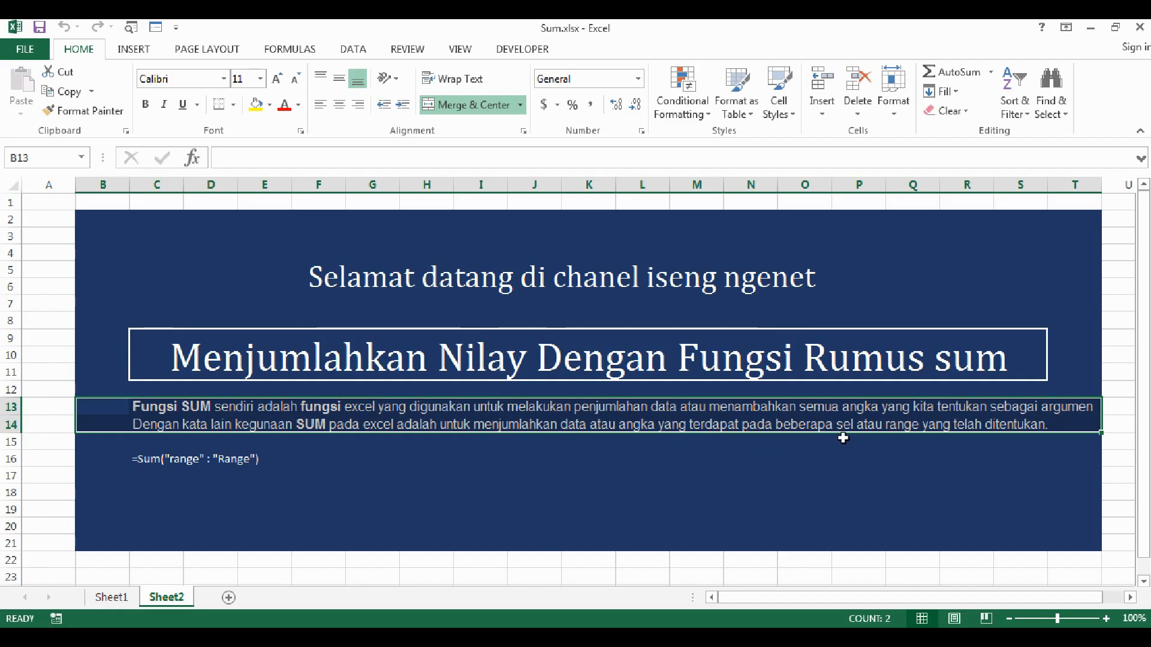
Step: Switch to Sheet1 and look over the Contoh 1 to Contoh 4 column headers
left_click(957, 448)
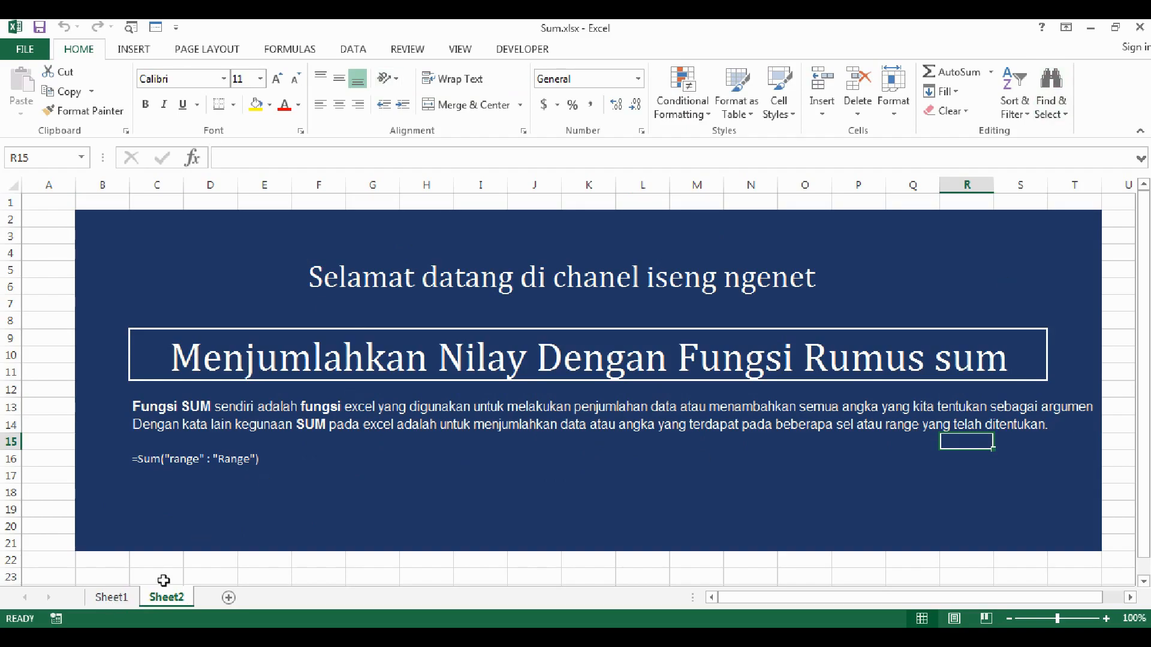
left_click(121, 602)
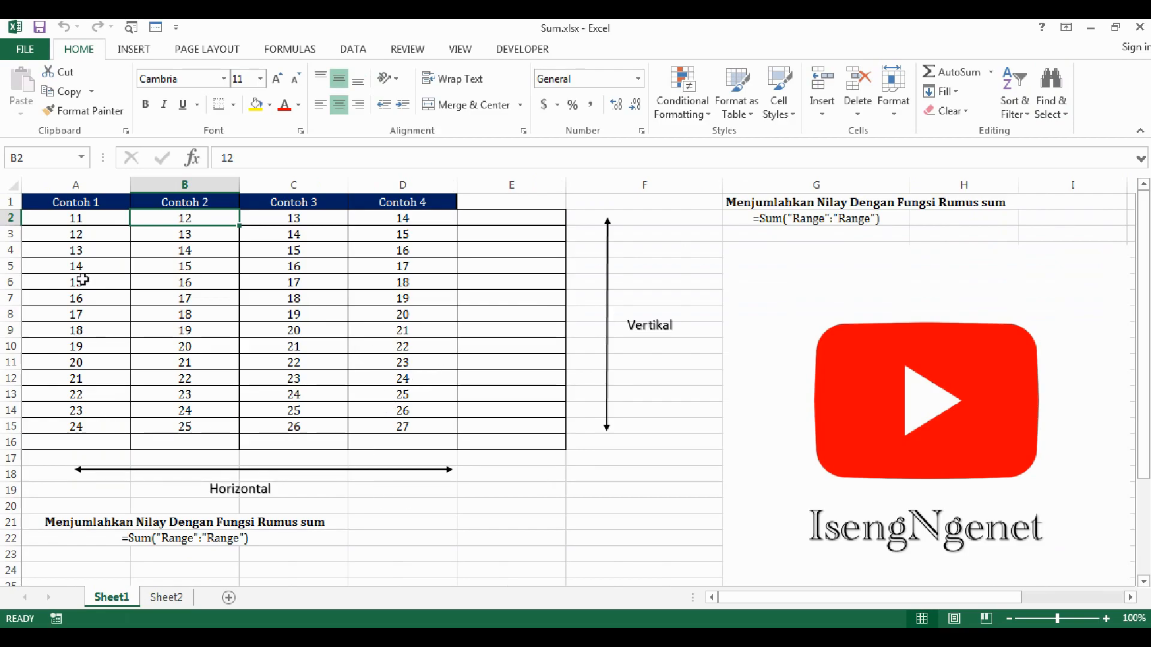
left_click(116, 207)
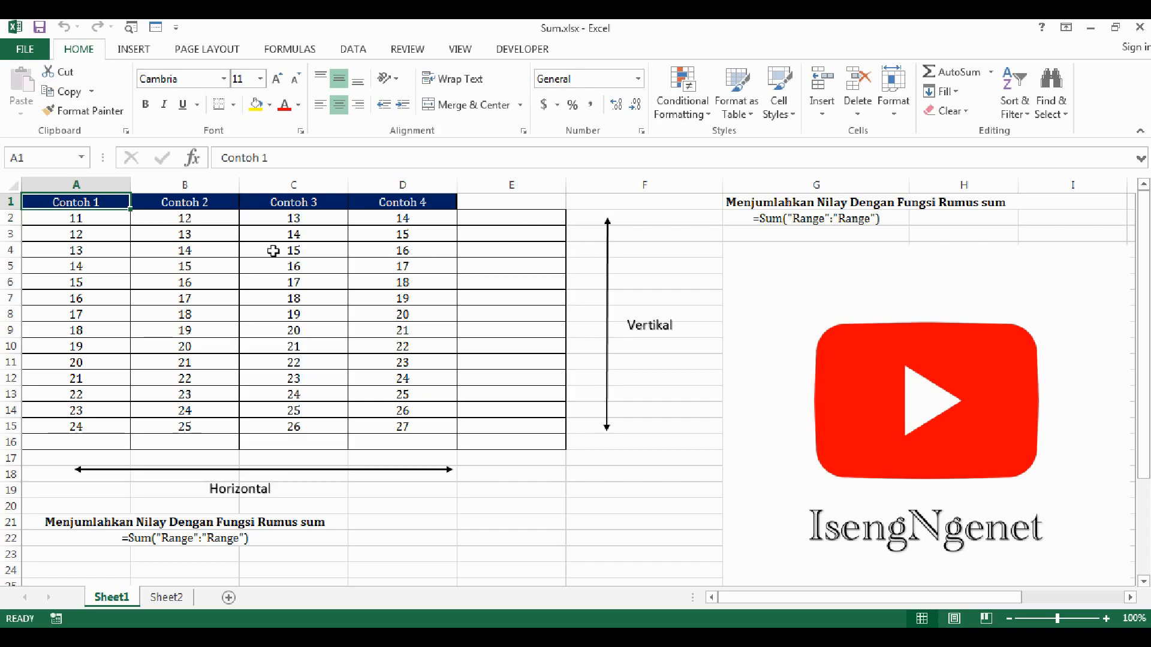
left_click(84, 260)
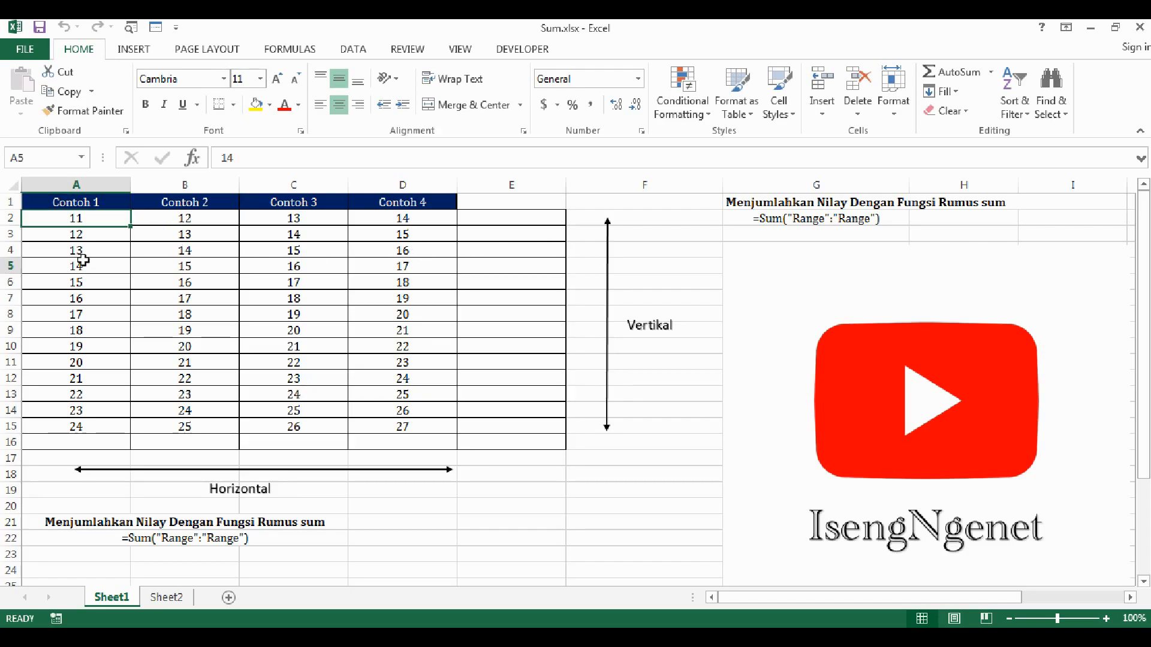
left_click(58, 201)
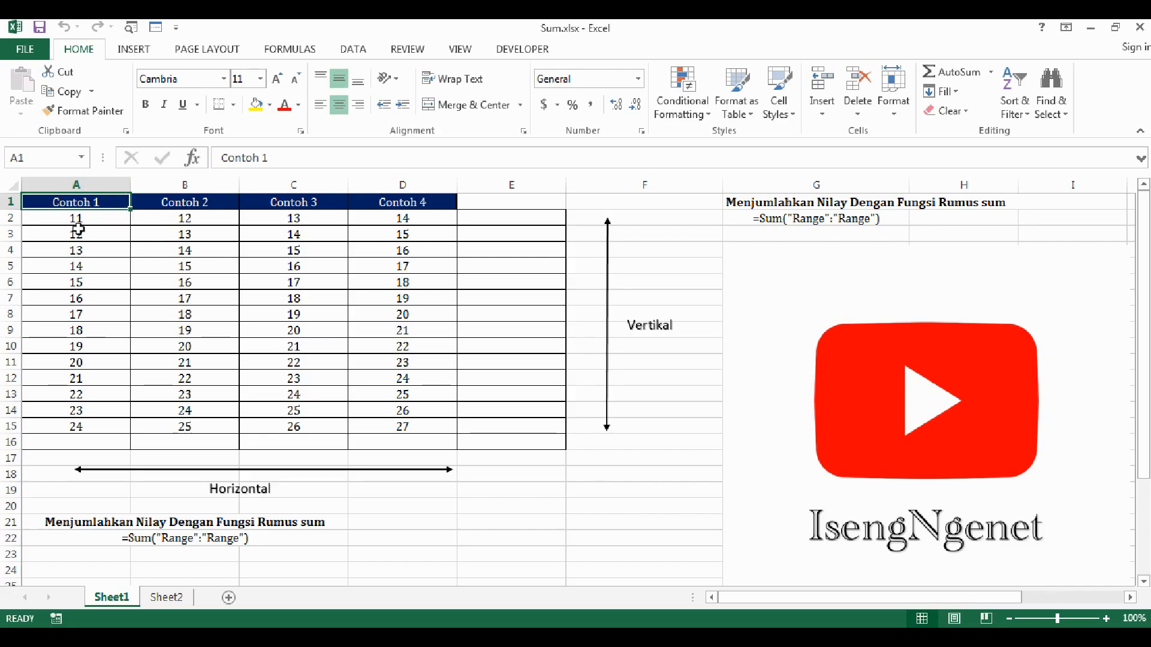
left_click(173, 202)
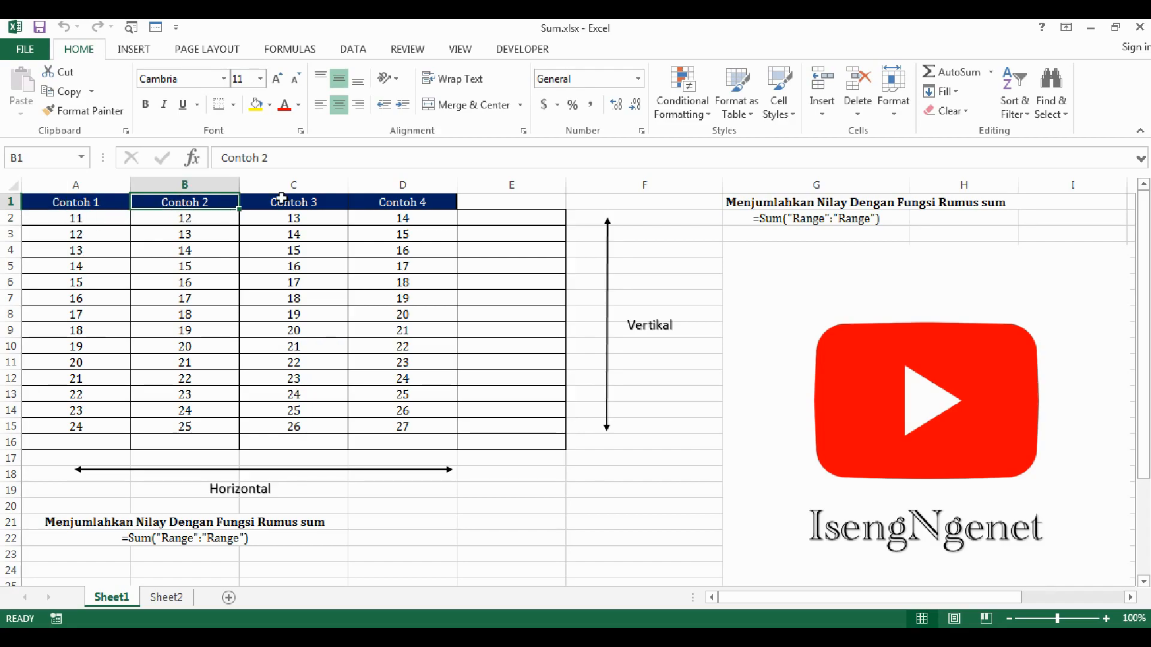
left_click(296, 198)
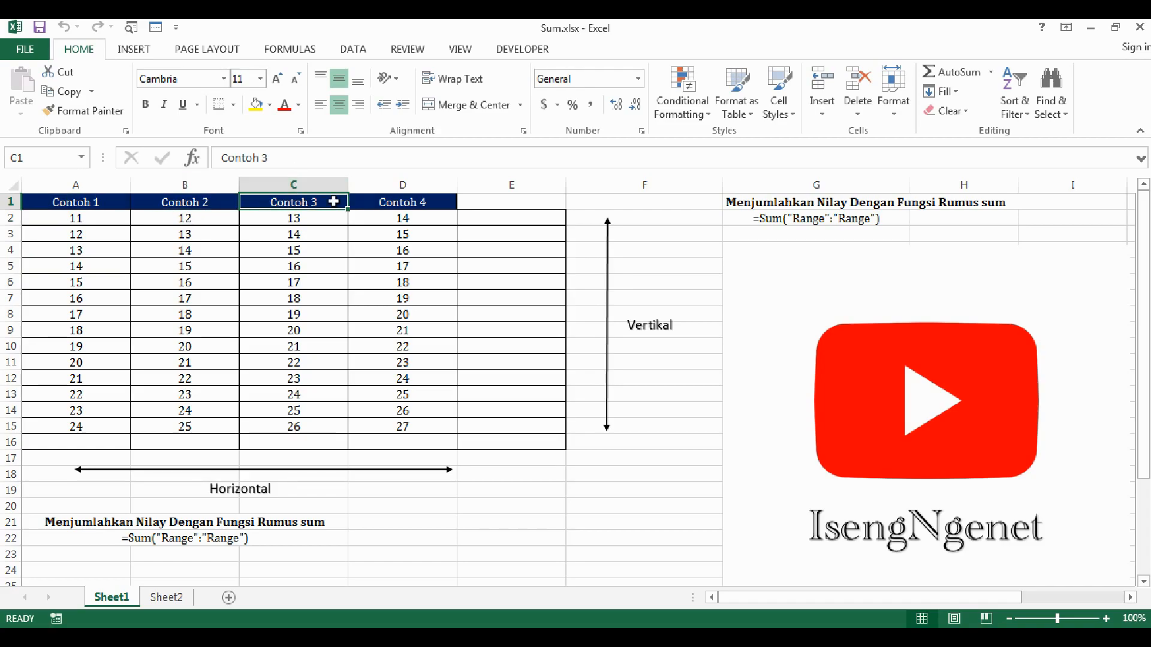
left_click(386, 202)
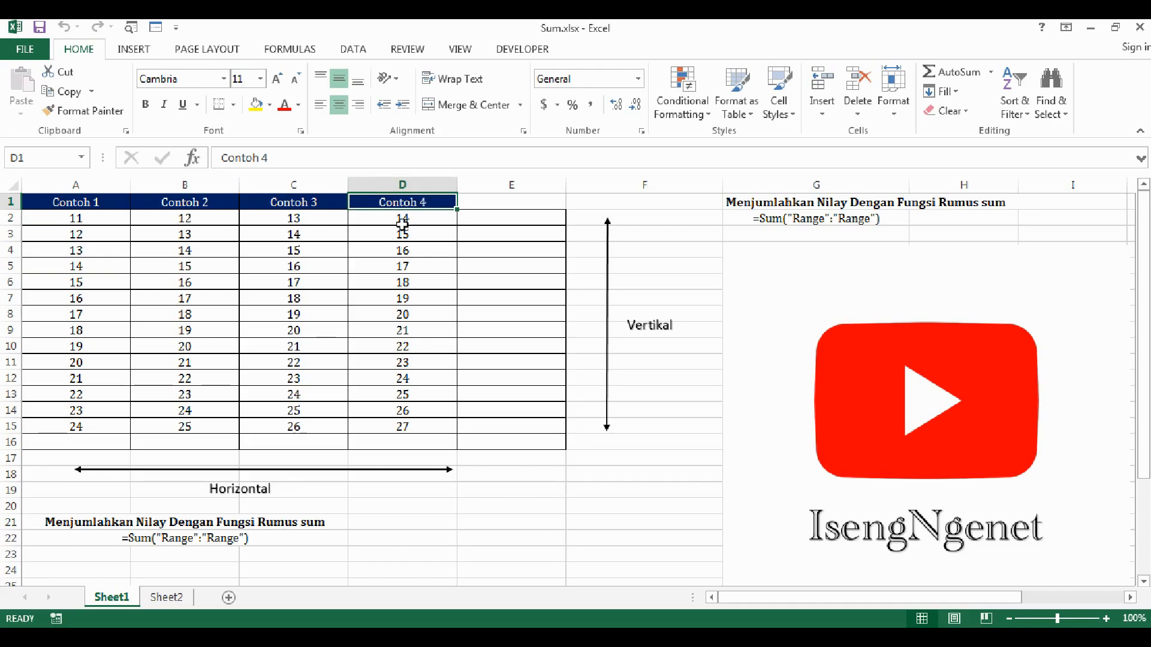
Step: Examine the table values in A2:D15 and the SUM formula syntax noted in G2
left_click(77, 204)
left_click(77, 217)
left_click(83, 235)
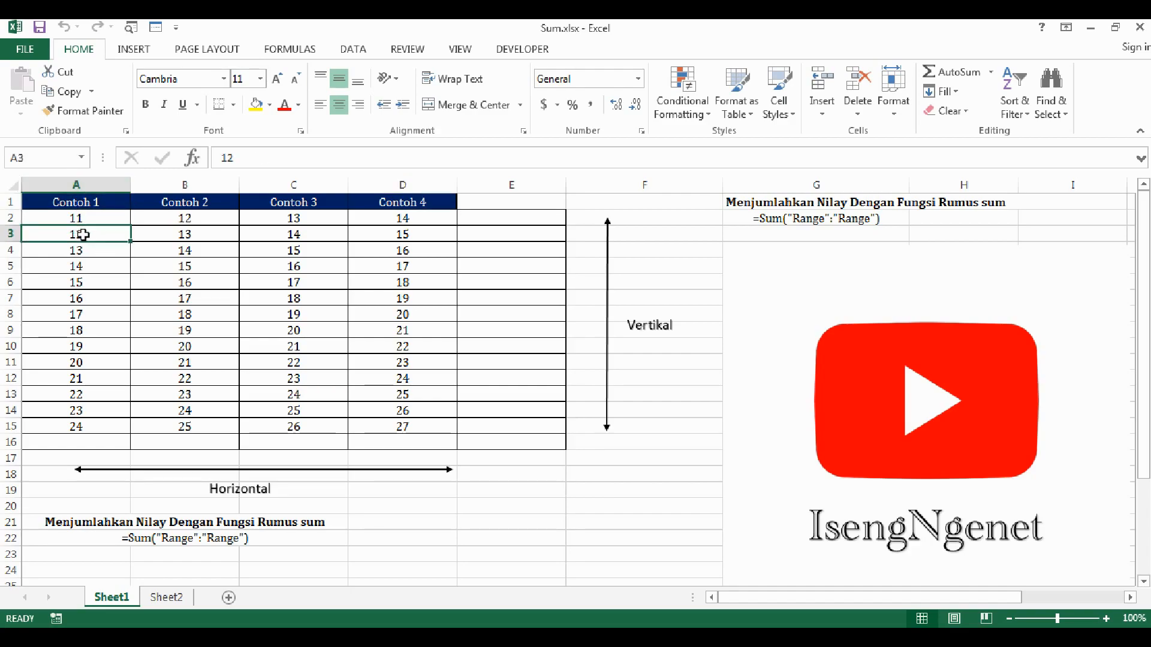
left_click(101, 250)
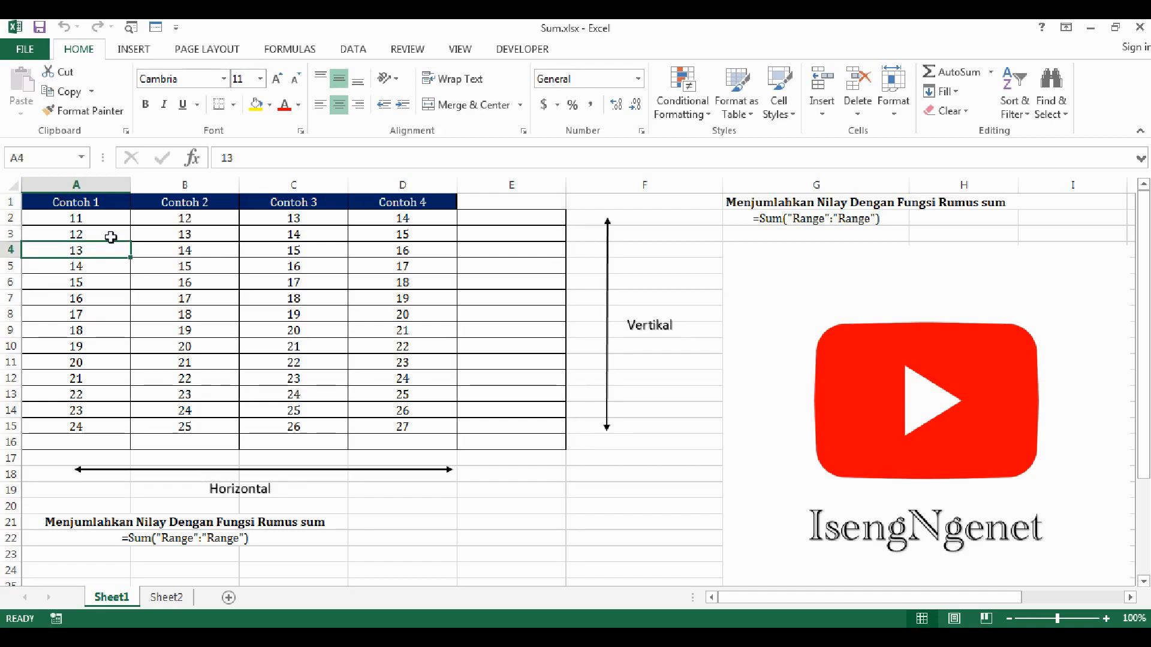
left_click(89, 266)
left_click(89, 279)
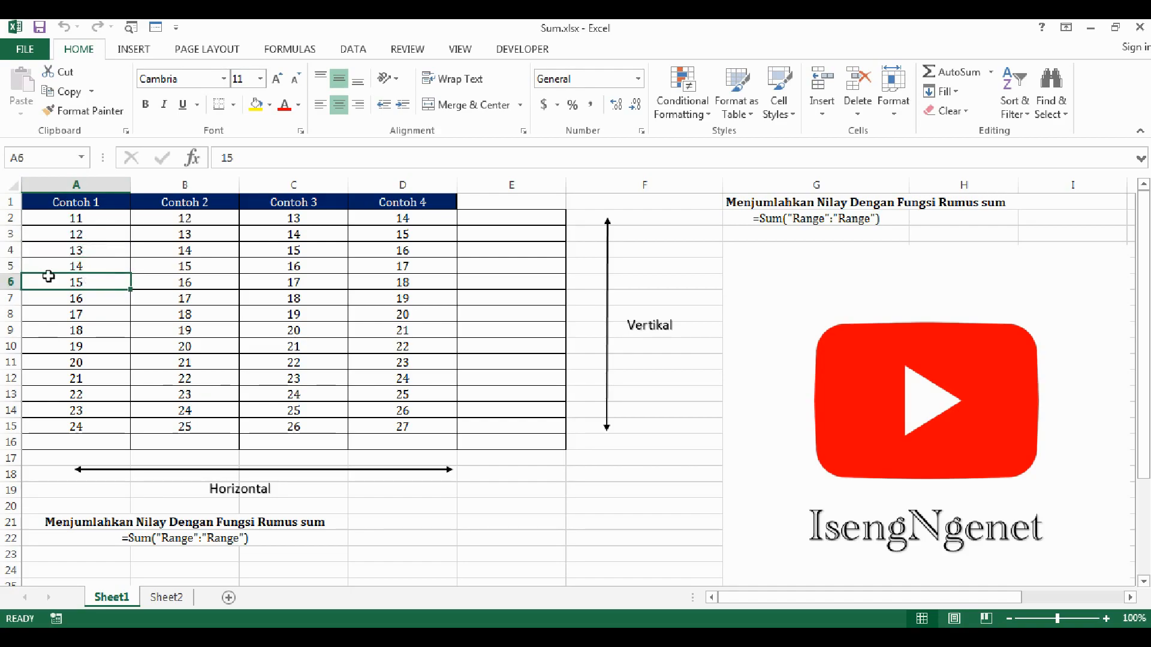
left_click_drag(79, 300, 95, 423)
left_click_drag(182, 219, 411, 428)
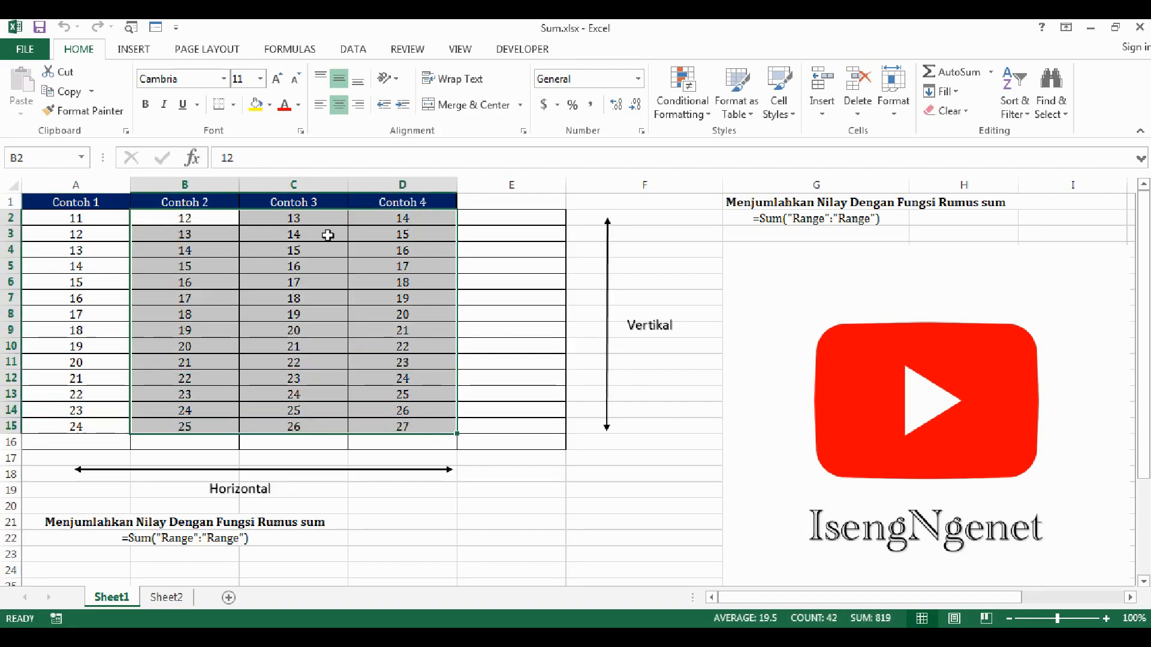
left_click(268, 297)
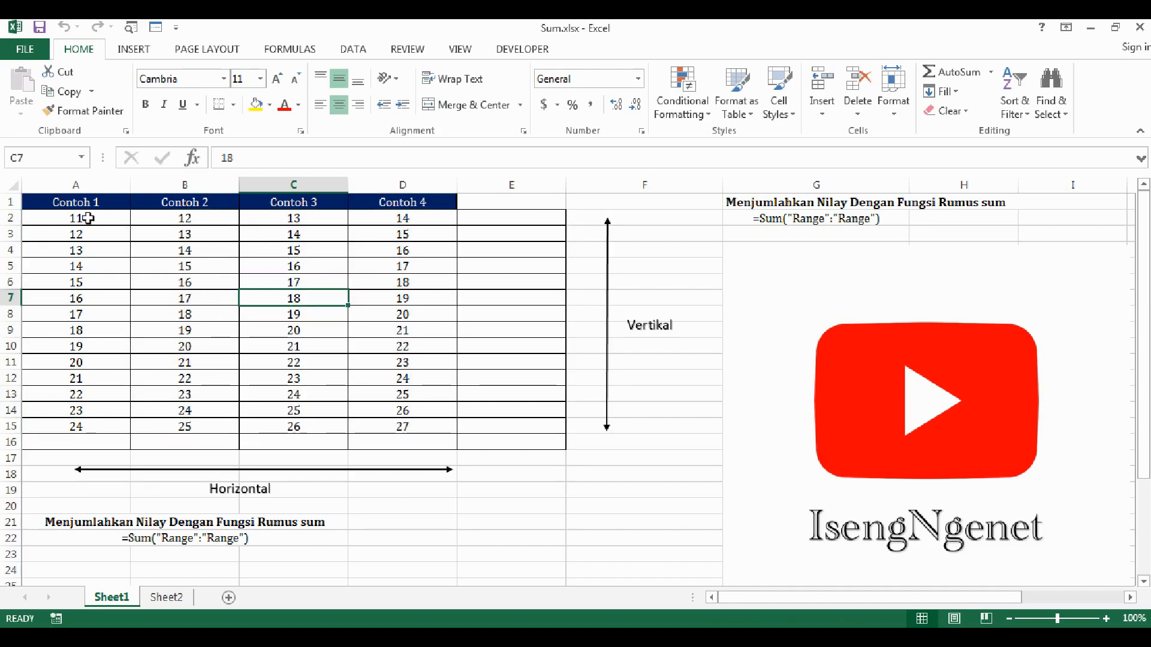
left_click_drag(54, 217, 419, 424)
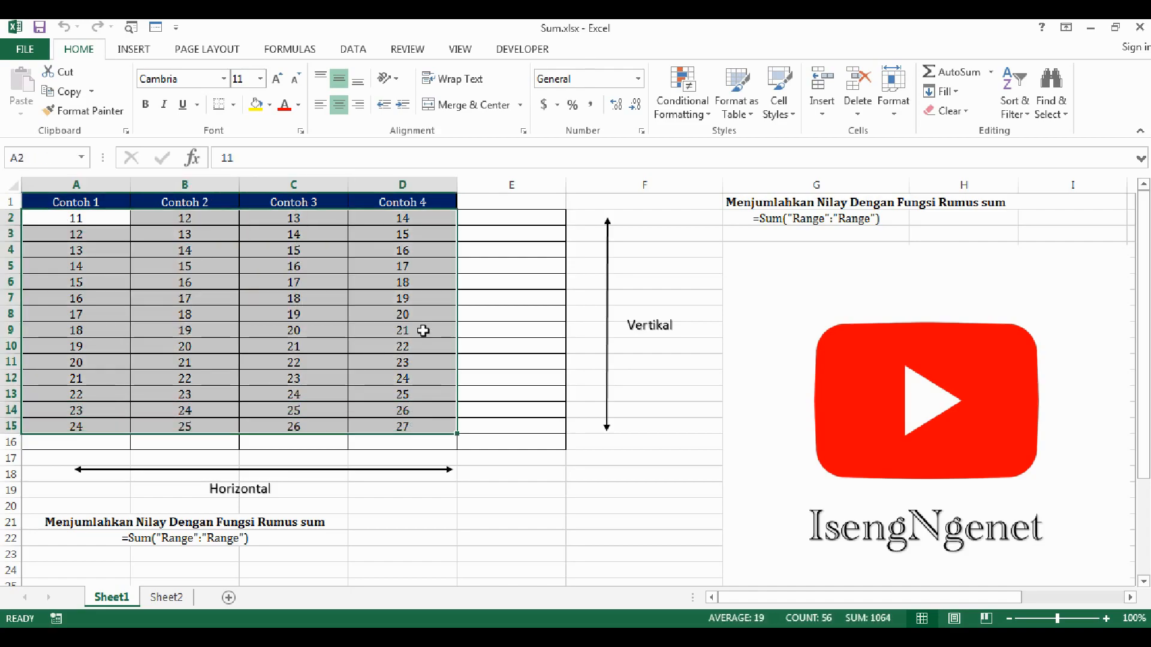
left_click(226, 298)
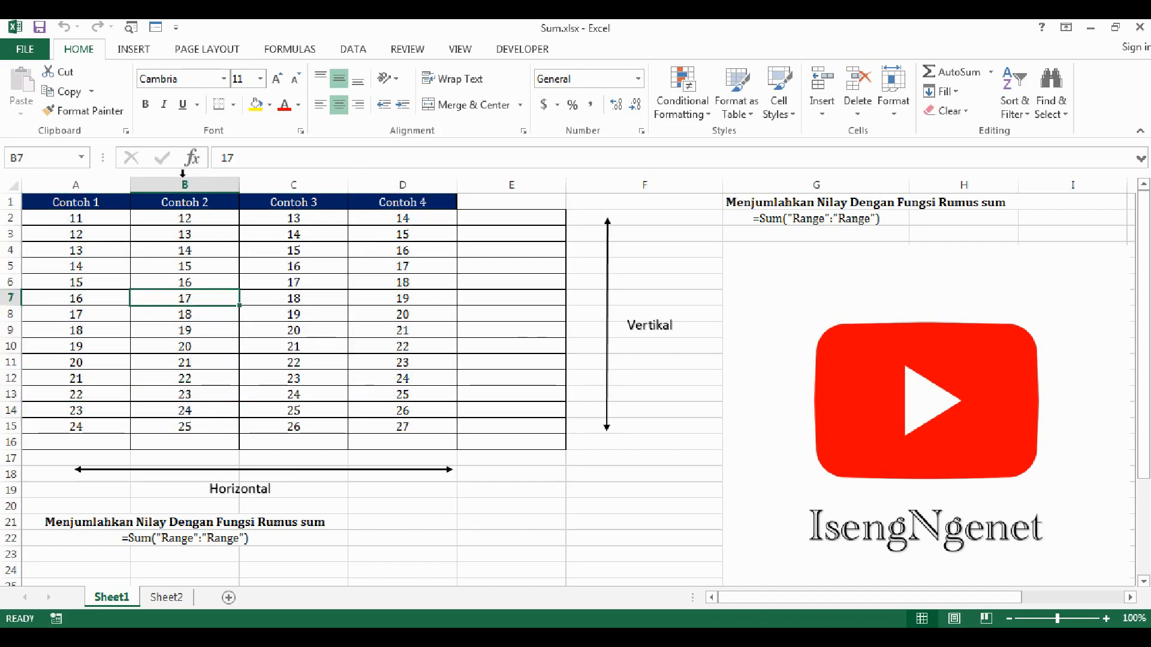
left_click(202, 266)
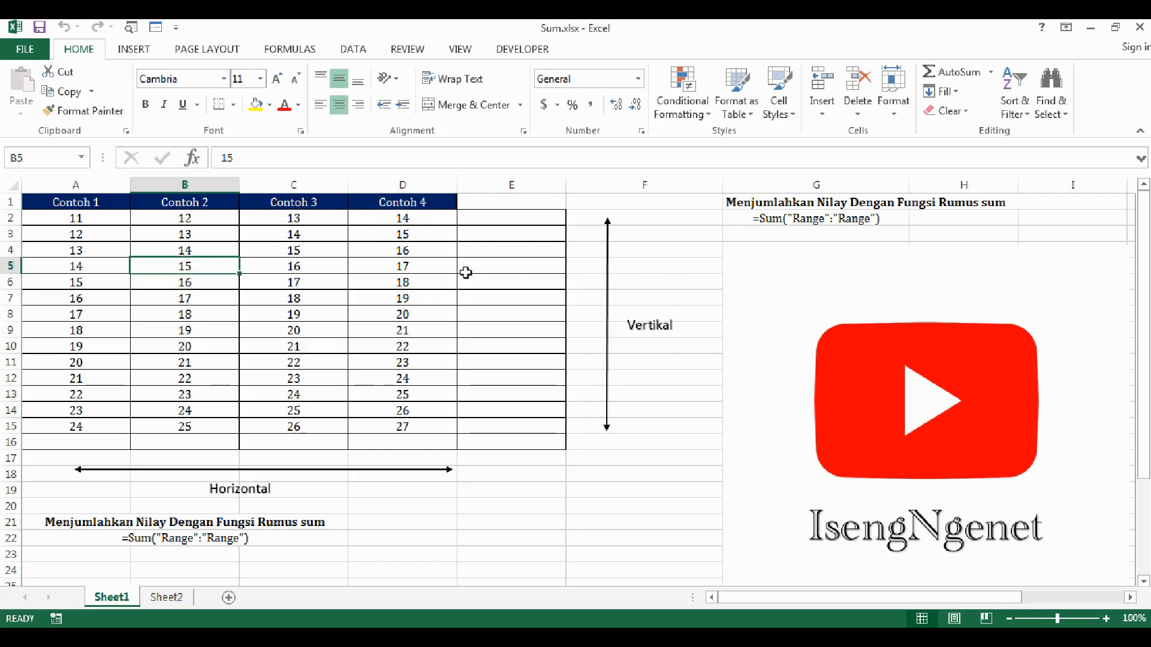
left_click_drag(750, 222, 826, 229)
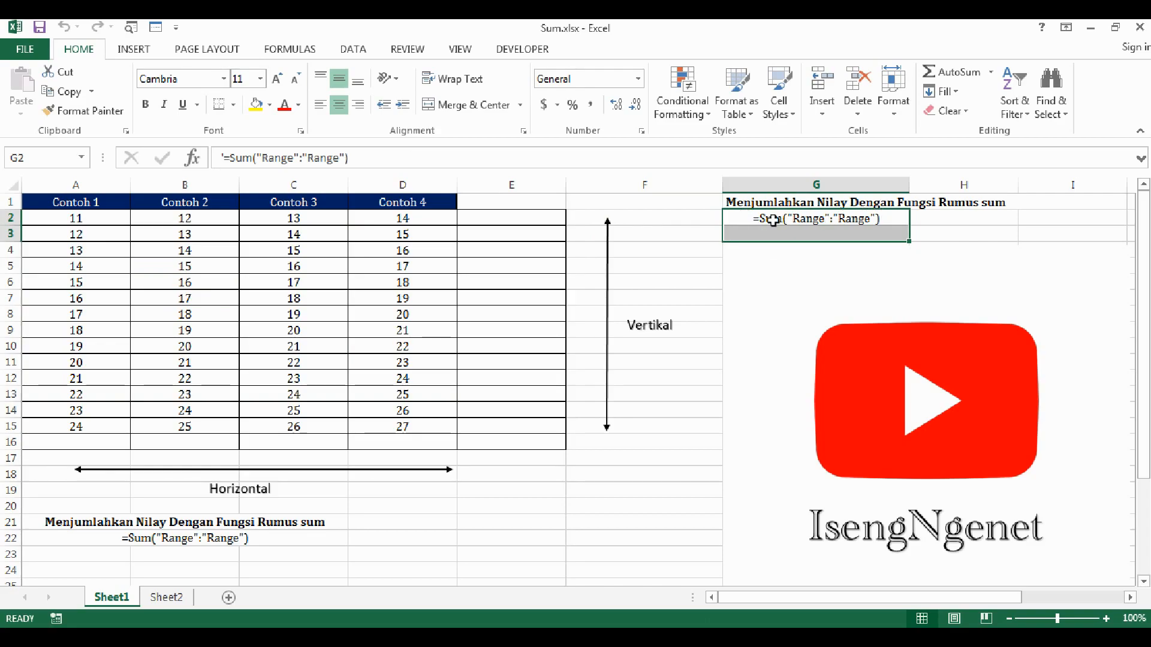
Step: Highlight the first data row, A2:D2, with a yellow fill
left_click_drag(44, 218, 41, 430)
left_click(90, 216)
left_click_drag(205, 211, 444, 226)
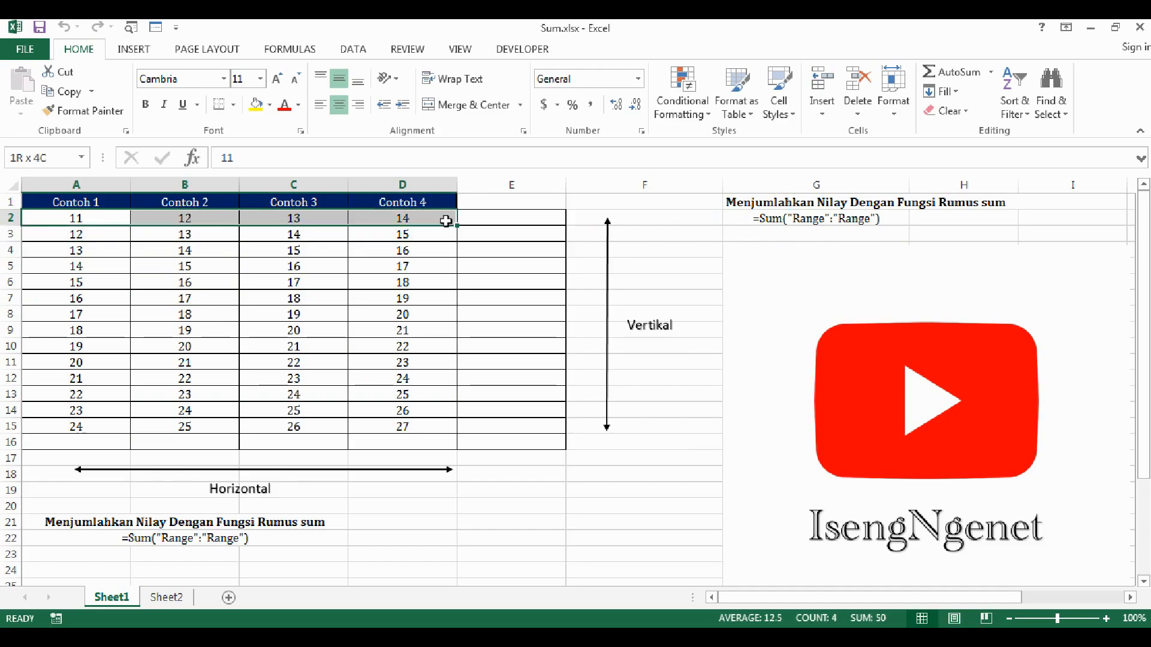
left_click(256, 105)
left_click(513, 266)
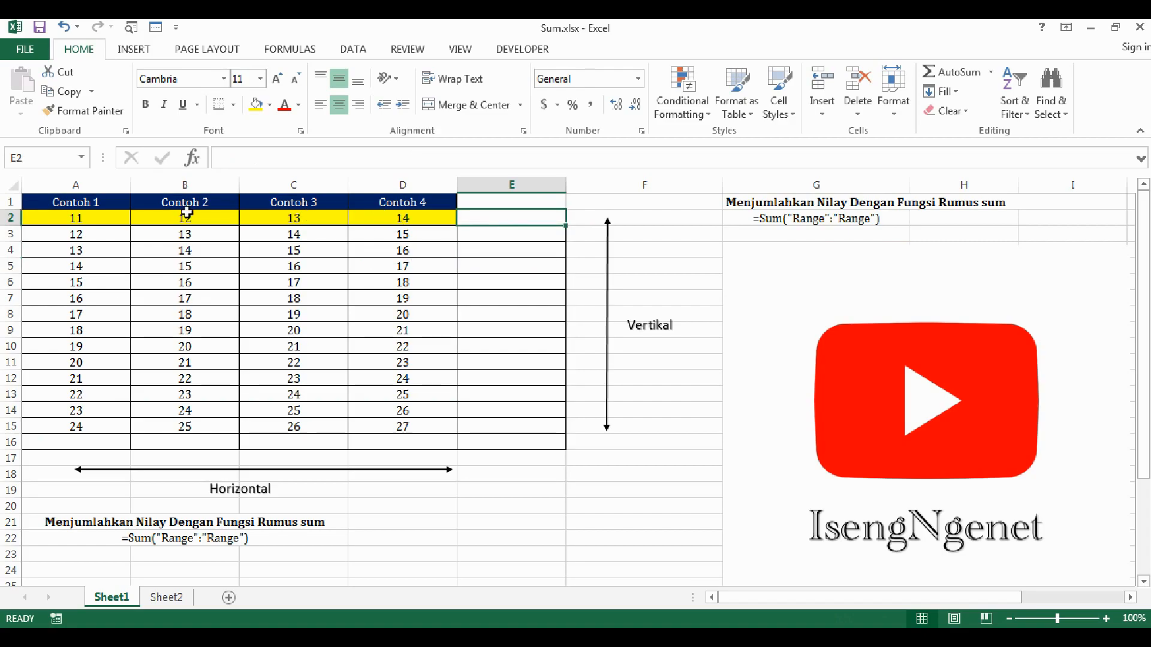
left_click_drag(73, 214, 419, 218)
left_click(77, 217)
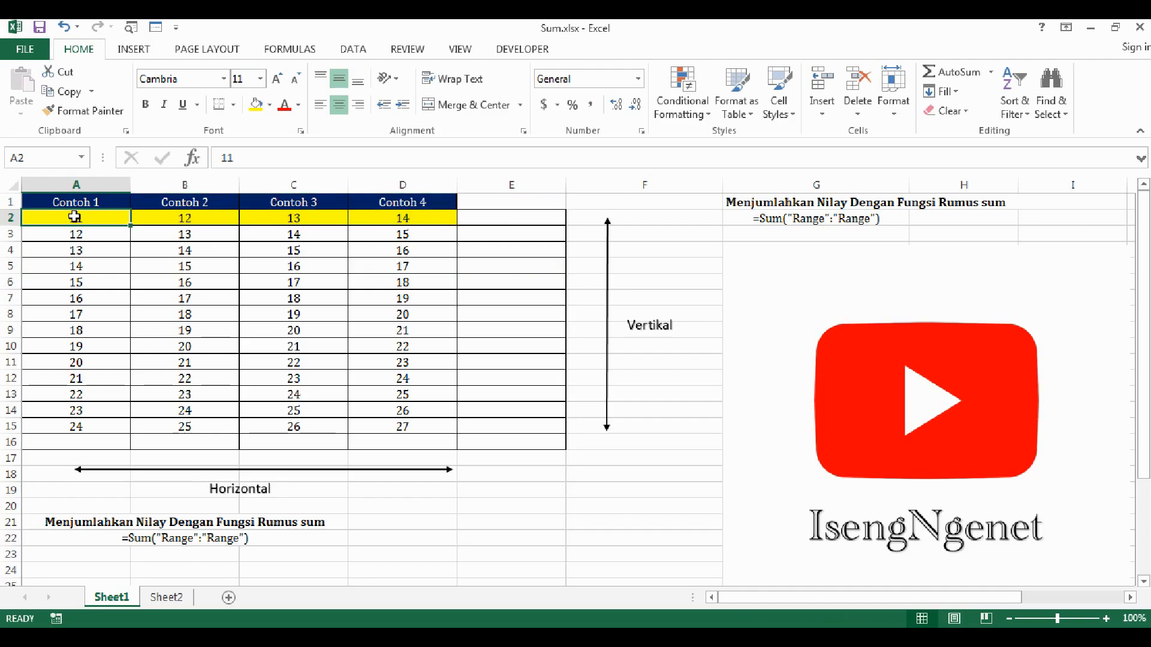
left_click_drag(78, 217, 388, 220)
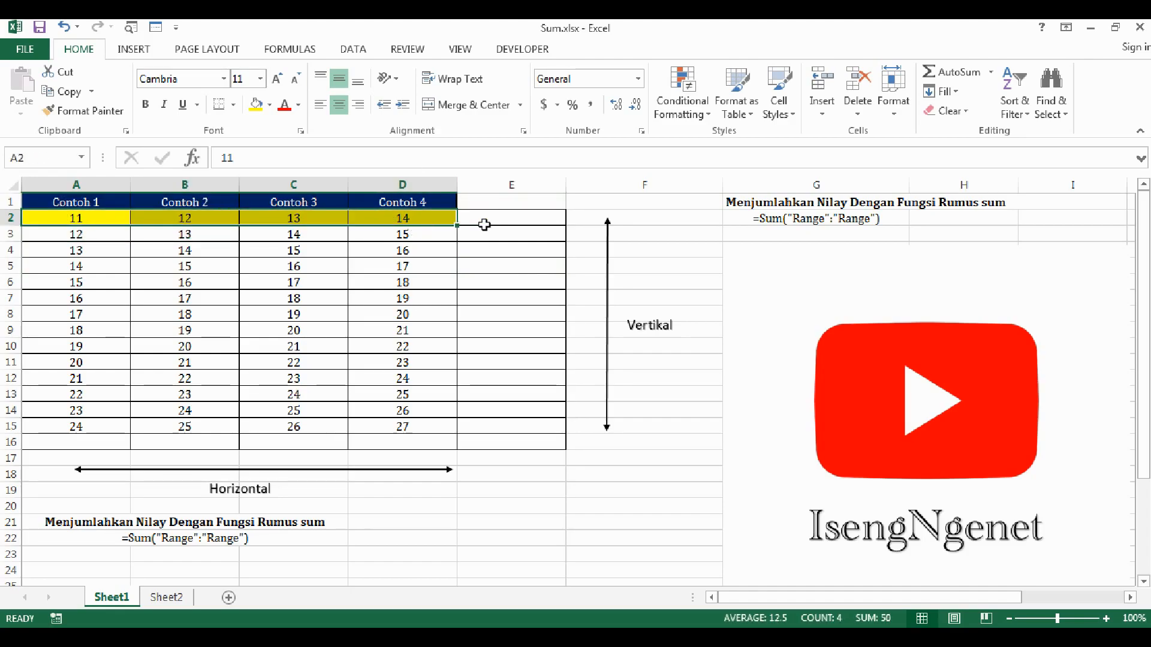
left_click(503, 217)
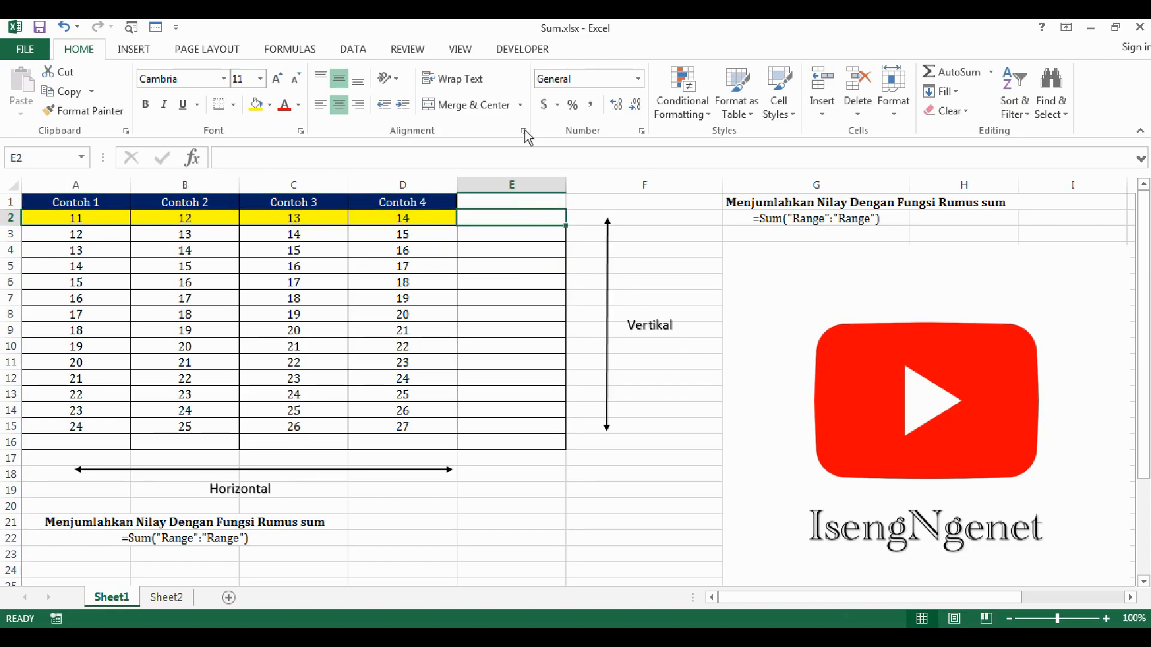
left_click(528, 231)
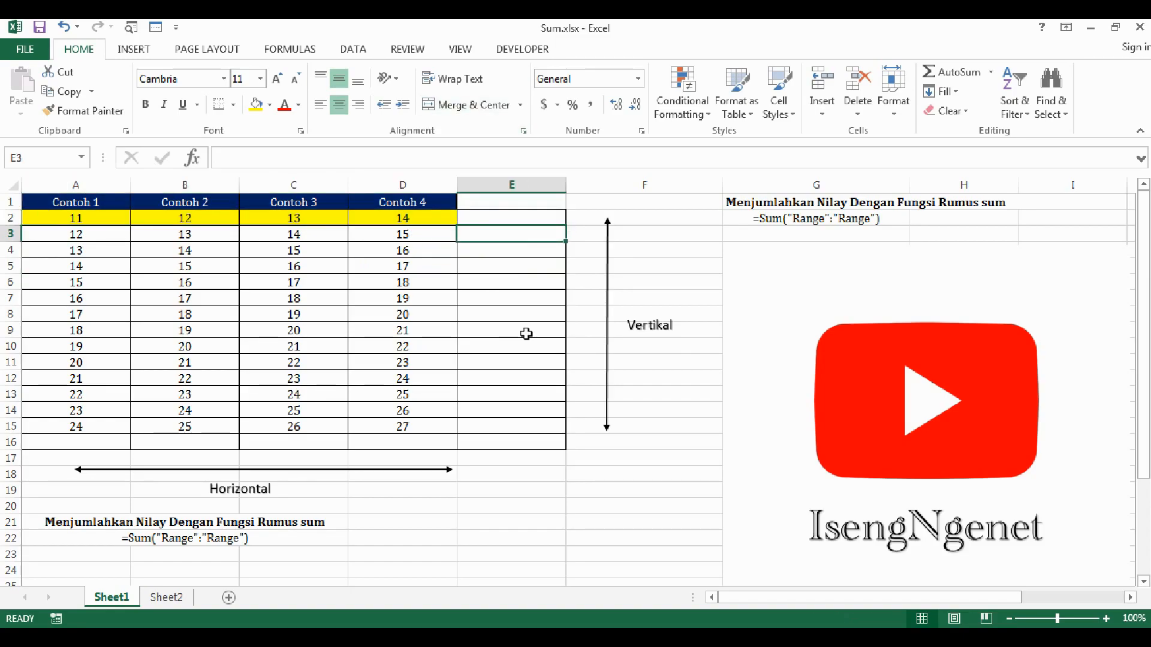
Step: Enter the formula =sum(A2:D2) in E2 to add up the first data row horizontally
left_click(525, 218)
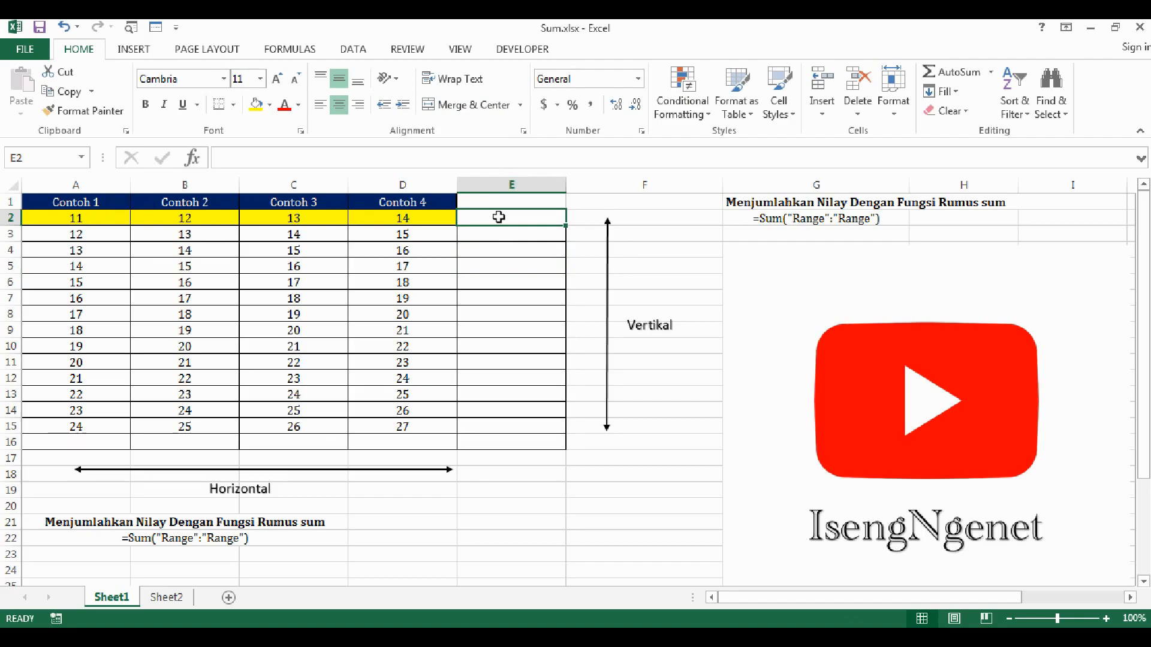
type("=")
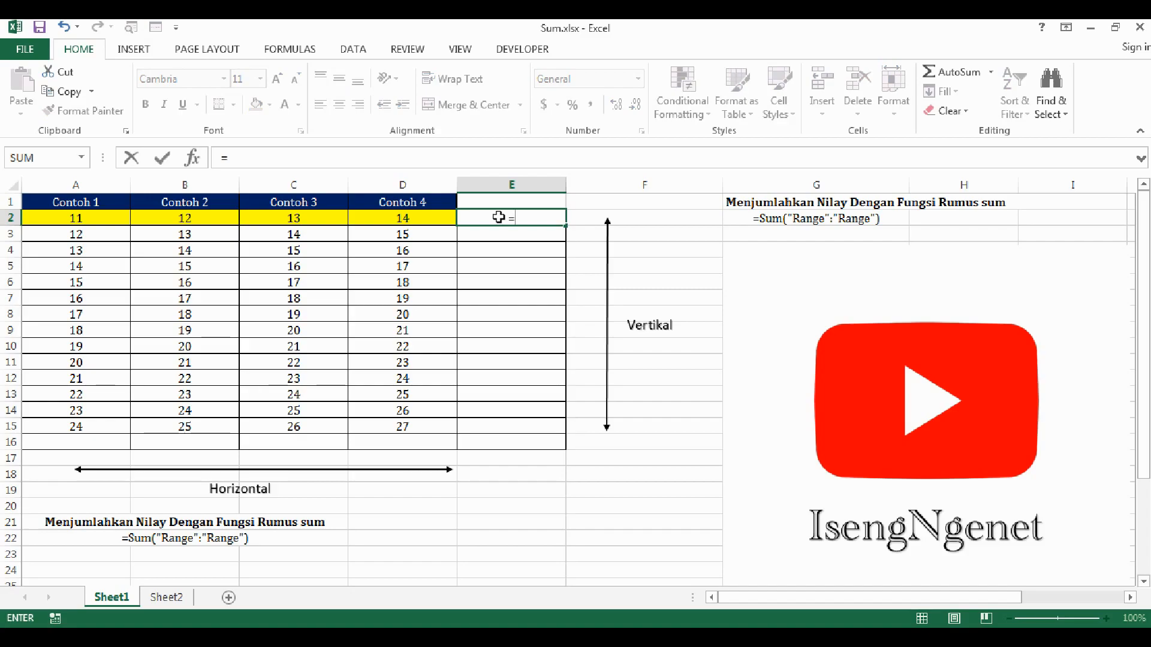
type("sum")
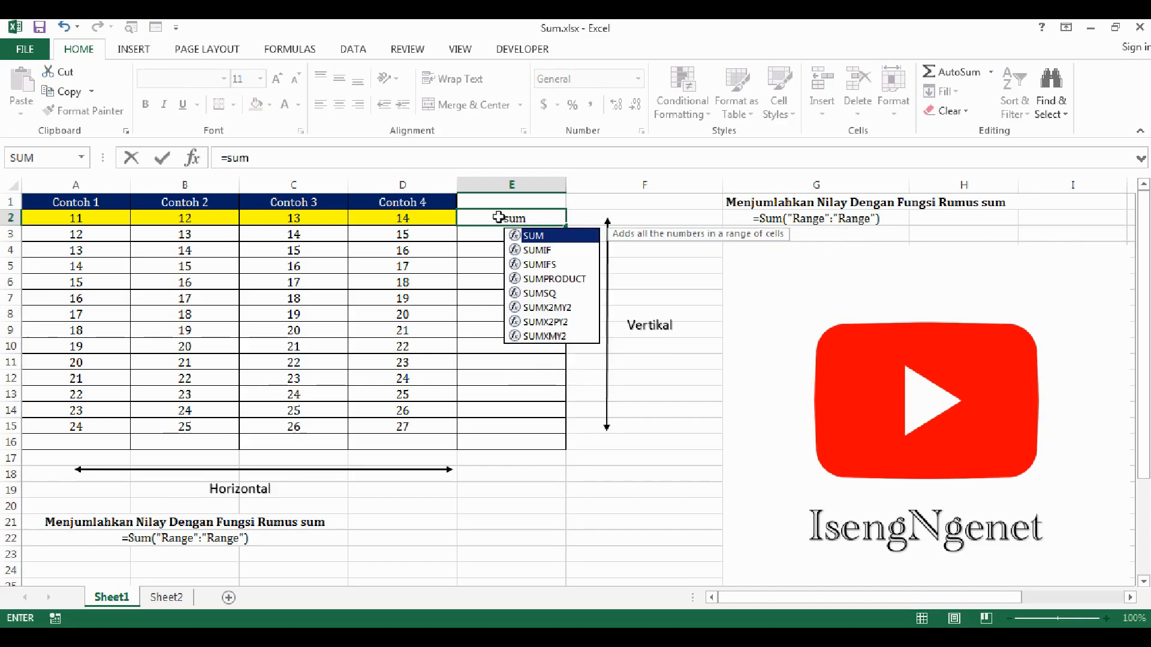
type("(")
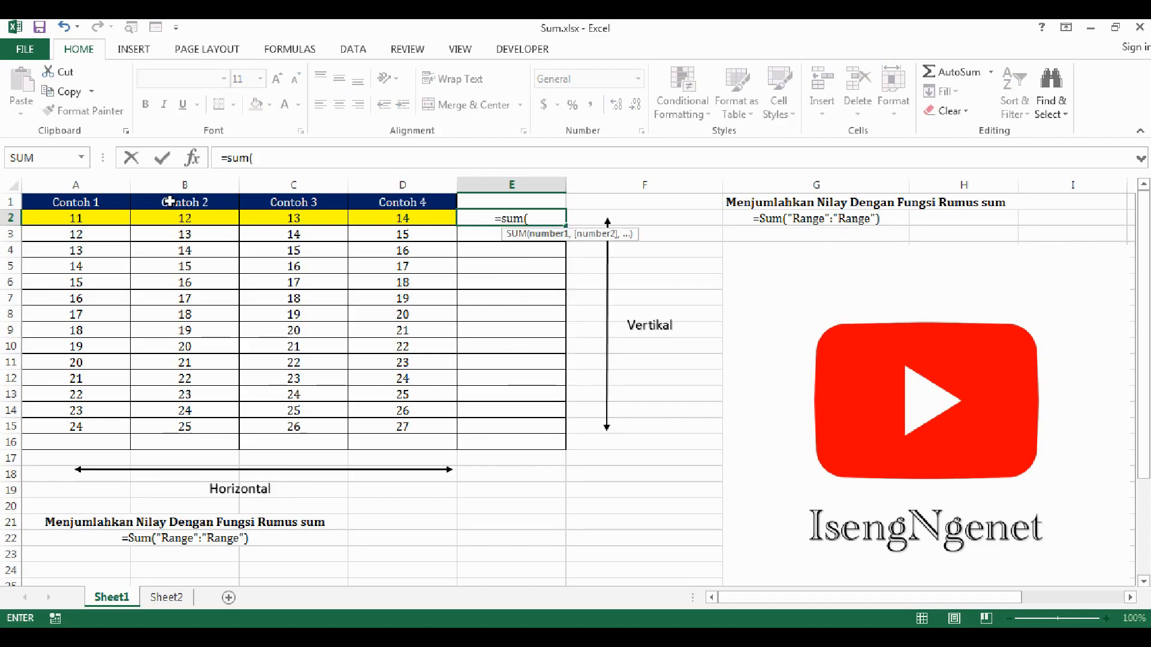
left_click_drag(56, 217, 396, 218)
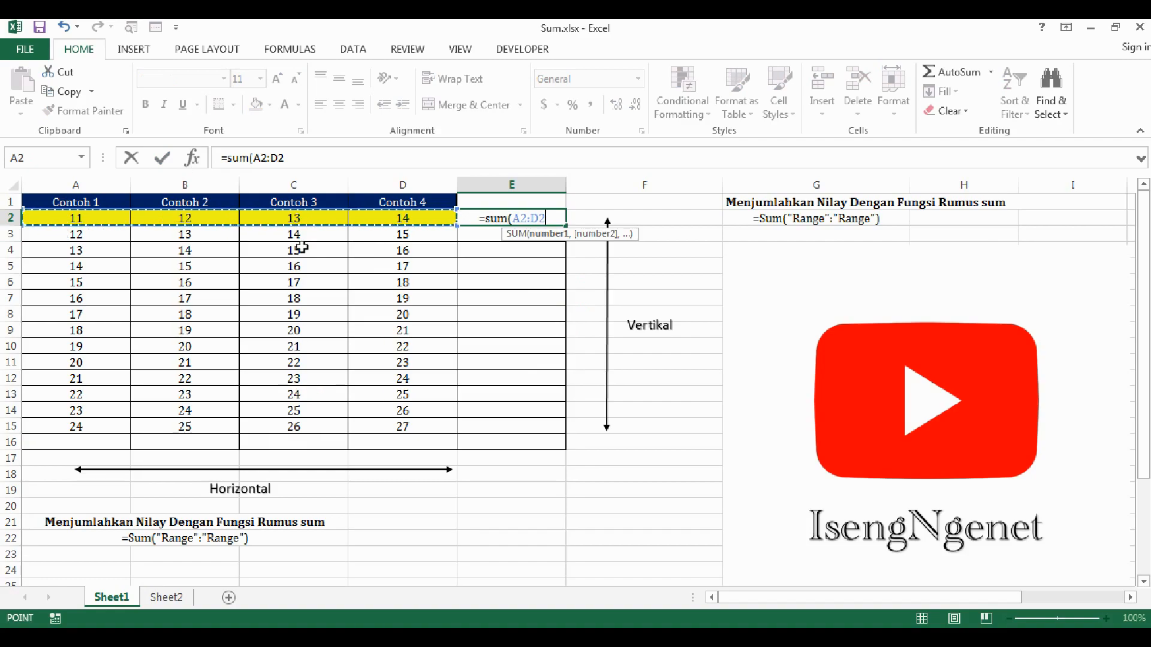
left_click(52, 219)
left_click_drag(92, 228, 412, 222)
type(")")
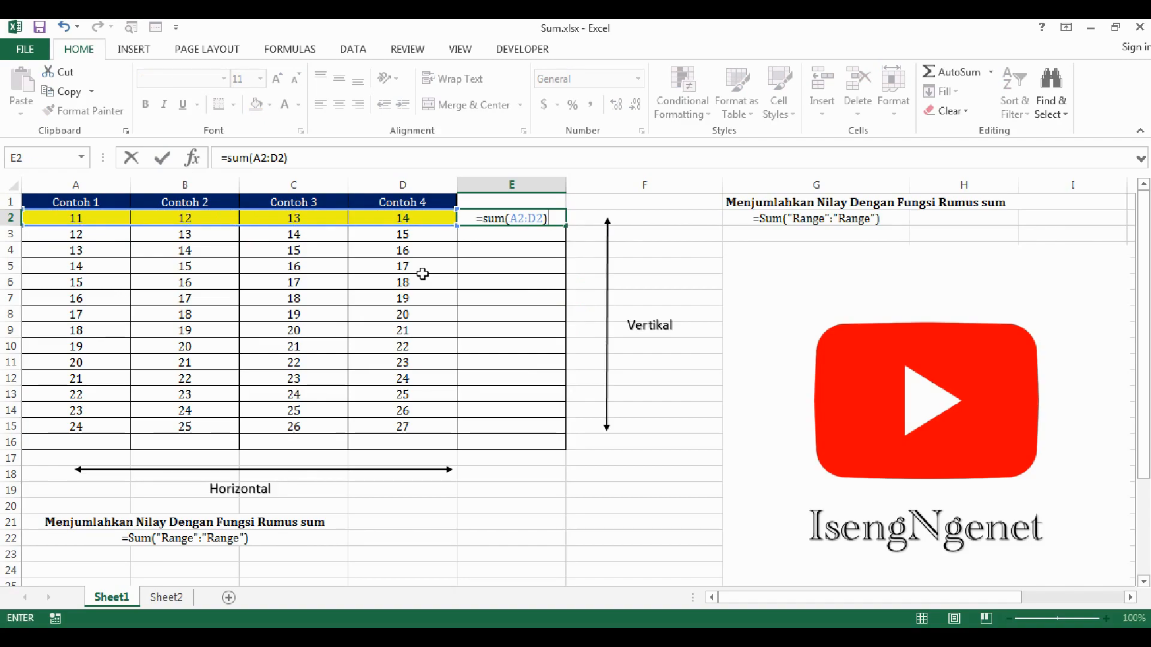
key("Return")
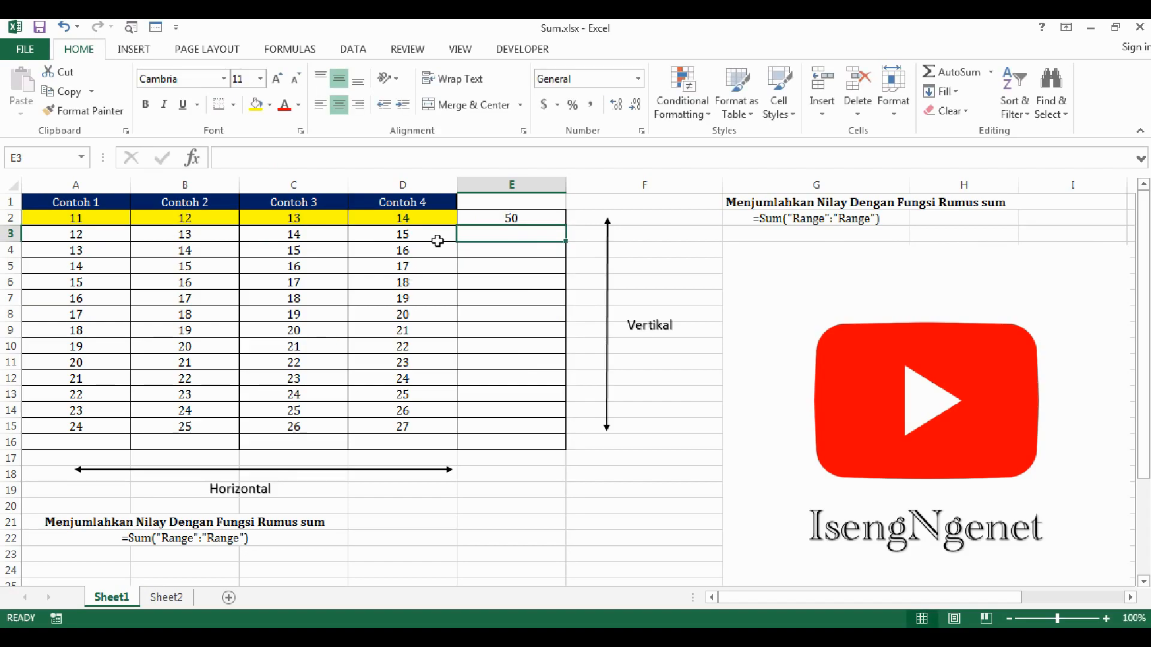
Step: Fill the total cell E2 with light green and the second data row, A3:D3, with yellow
left_click(491, 221)
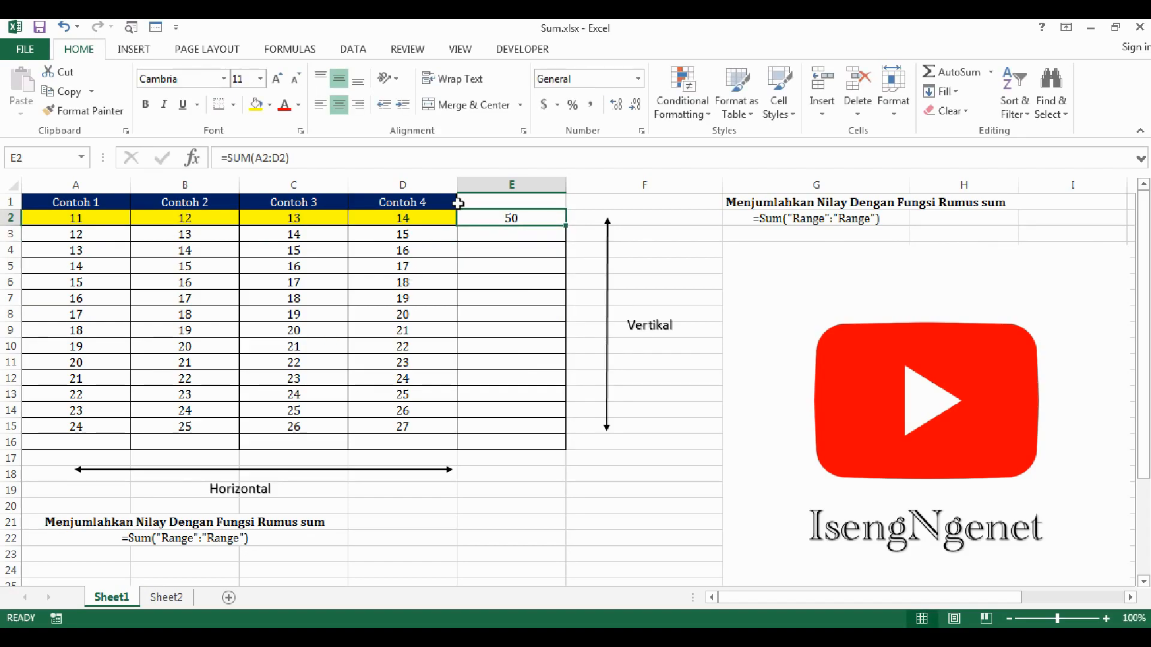
left_click(256, 104)
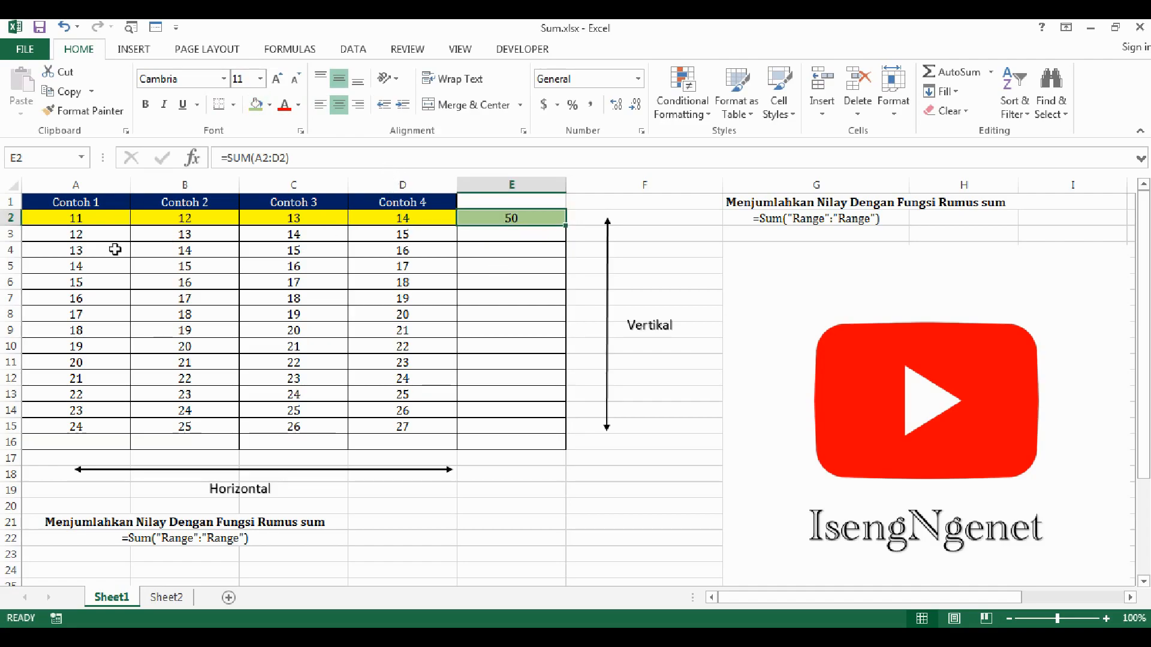
left_click_drag(82, 235, 380, 234)
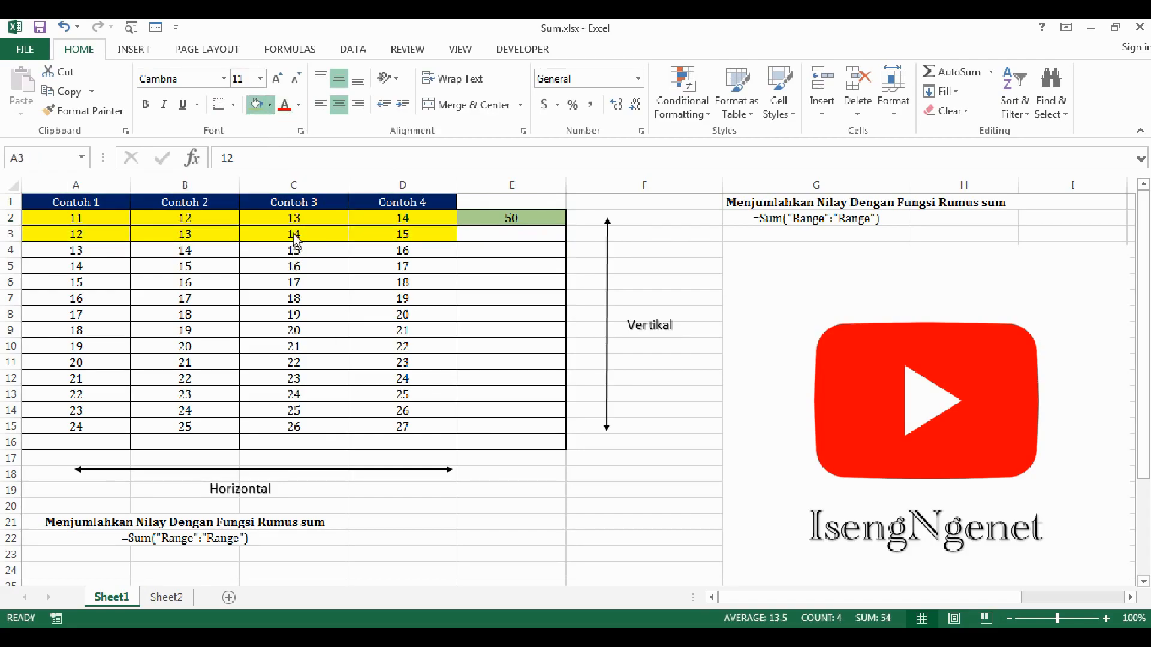
left_click(229, 327)
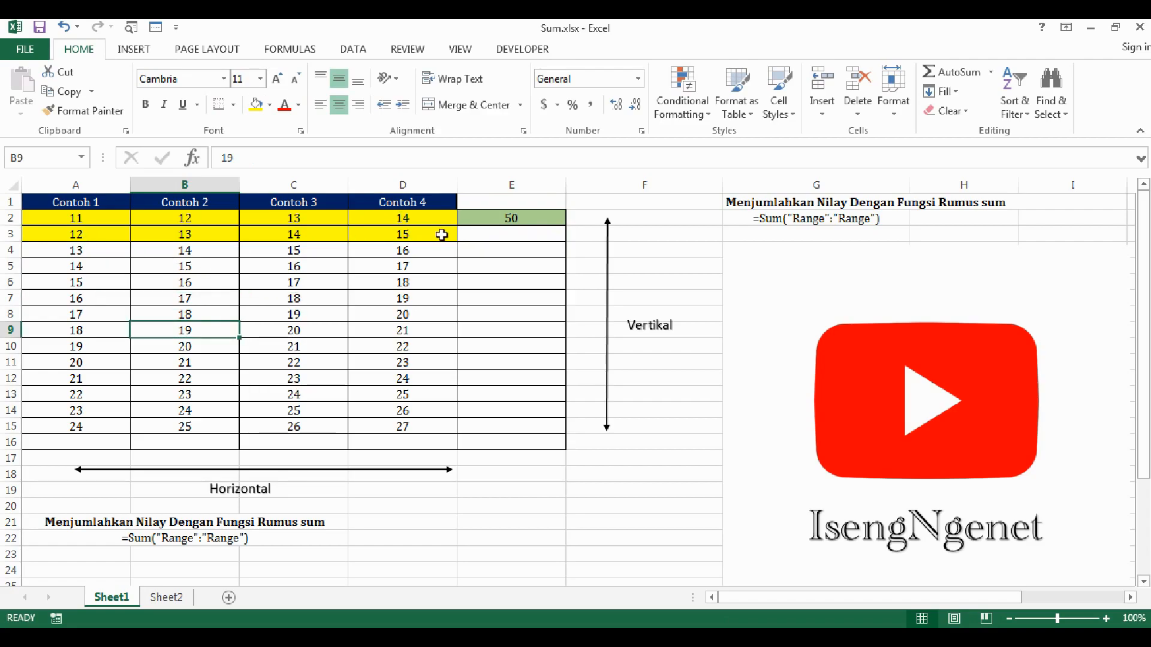
left_click(536, 217)
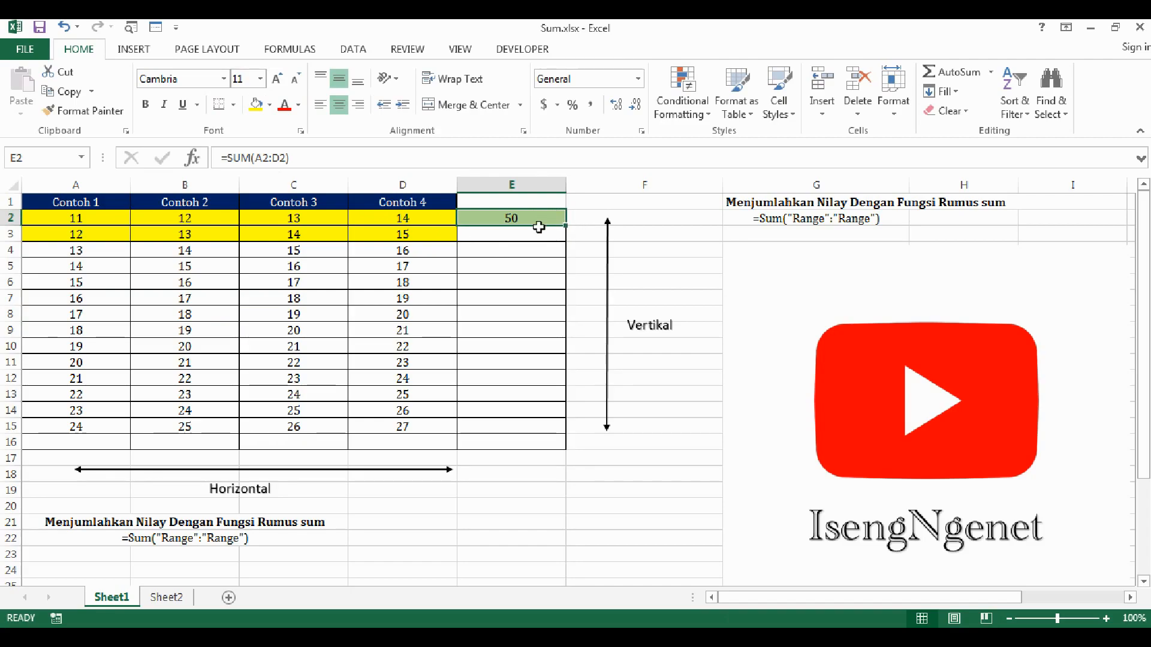
Step: Copy the row total formula from E2 down through E15 and check the totals against the data rows
left_click_drag(567, 225, 566, 225)
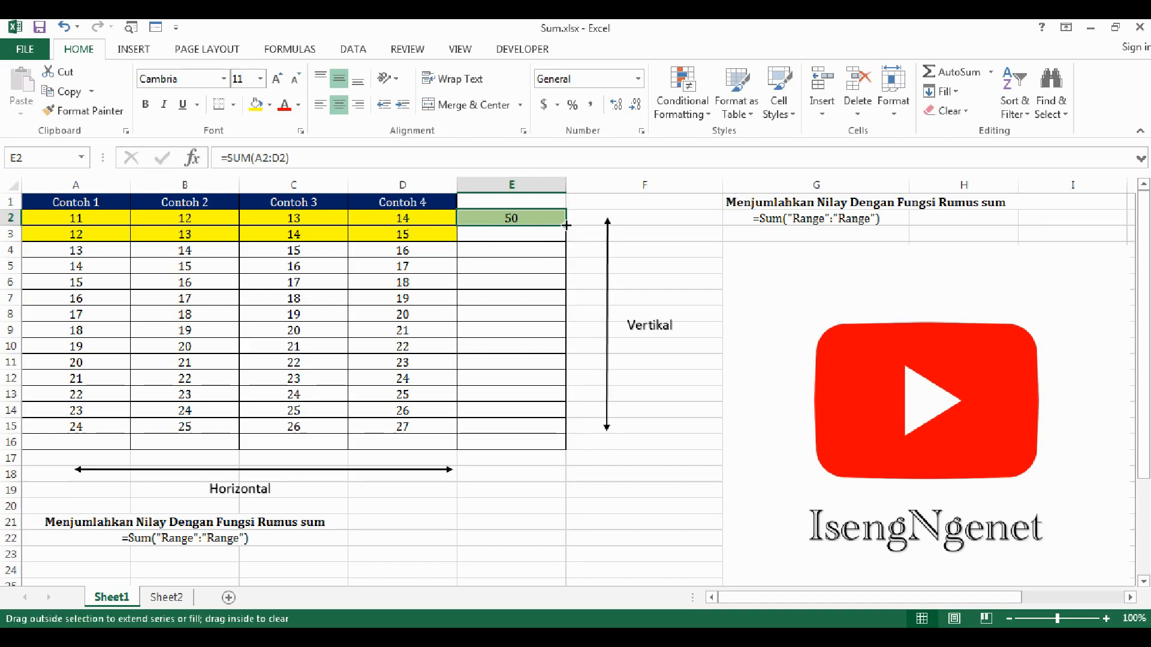
left_click_drag(567, 229, 574, 429)
left_click(344, 330)
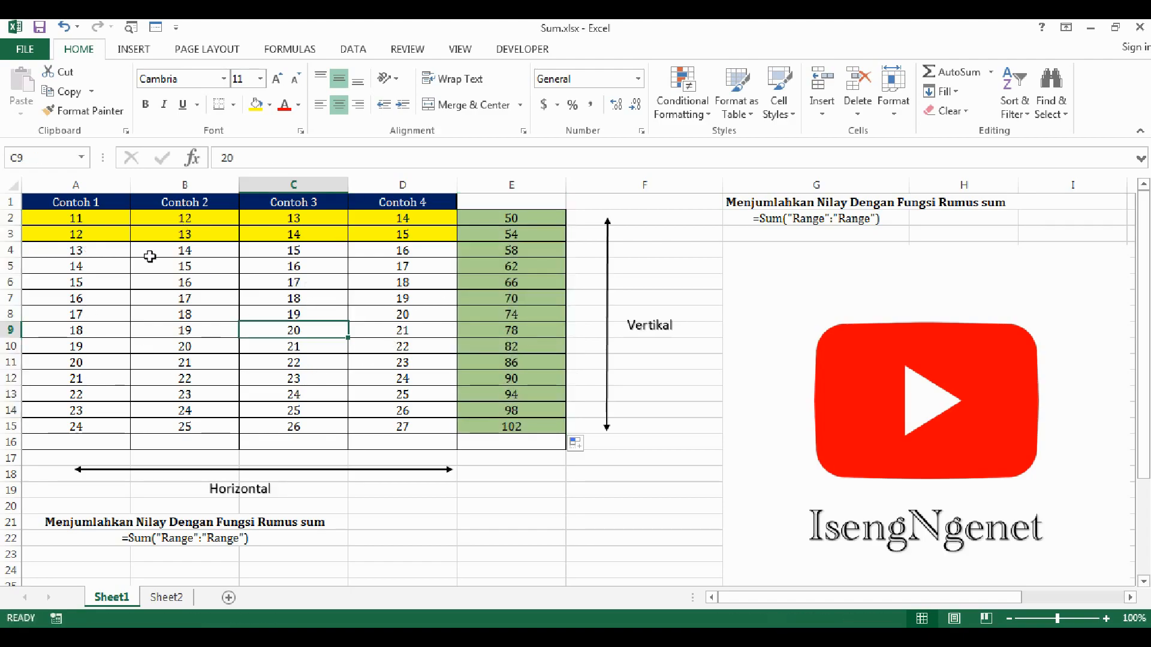
left_click_drag(77, 250, 421, 240)
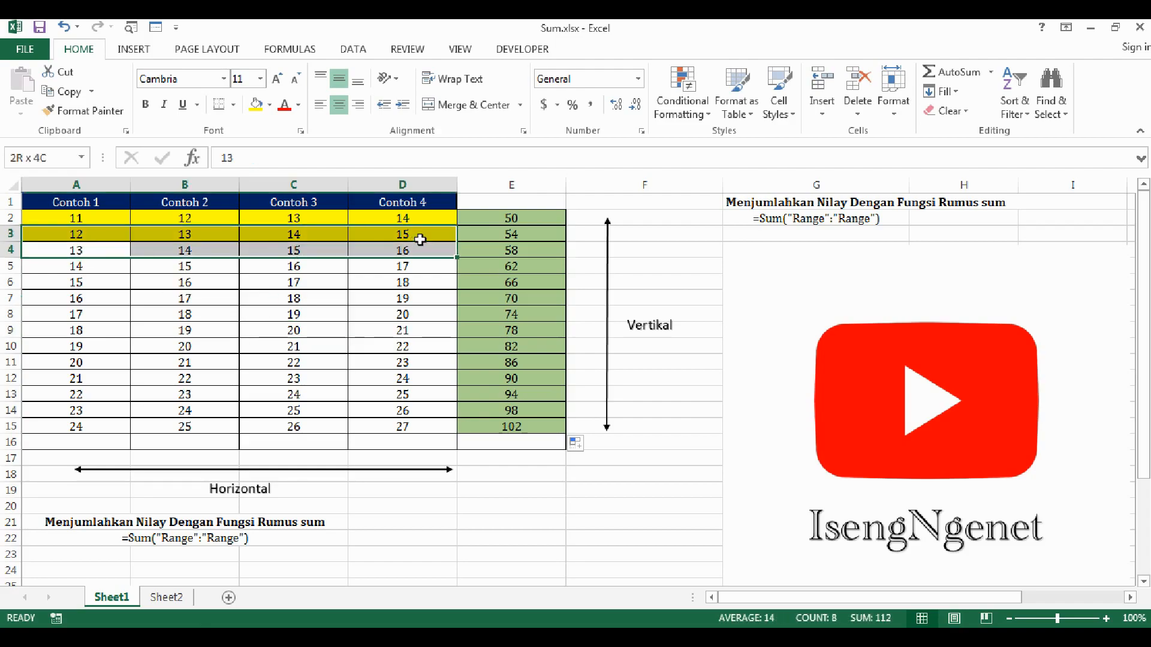
left_click(362, 307)
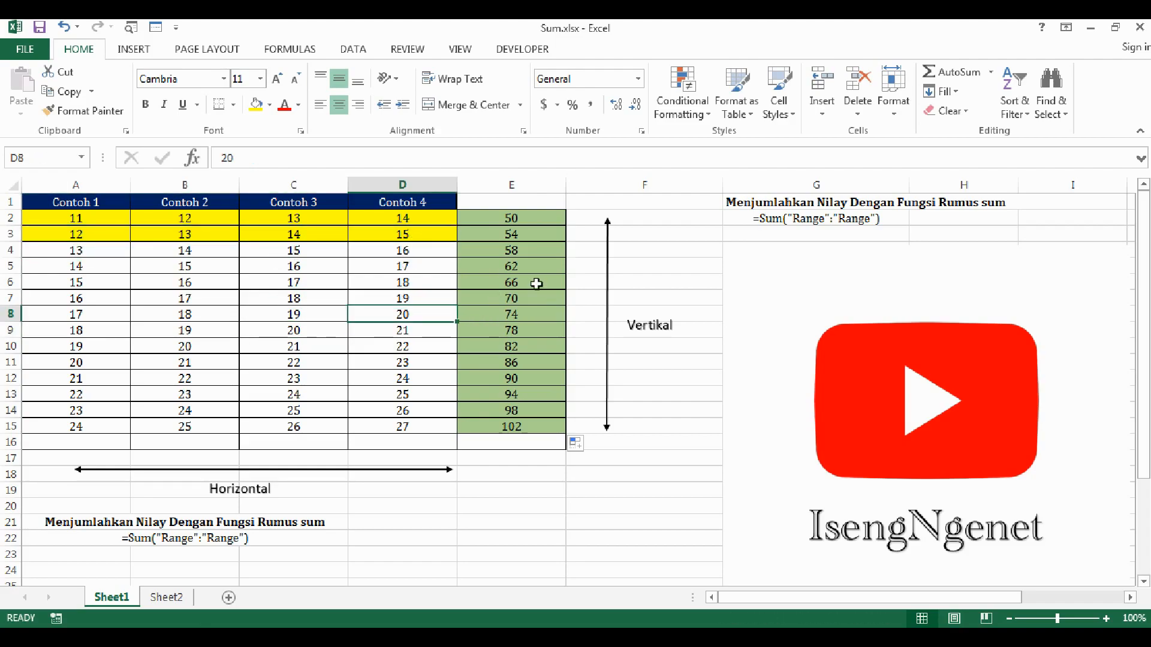
left_click_drag(519, 233, 560, 405)
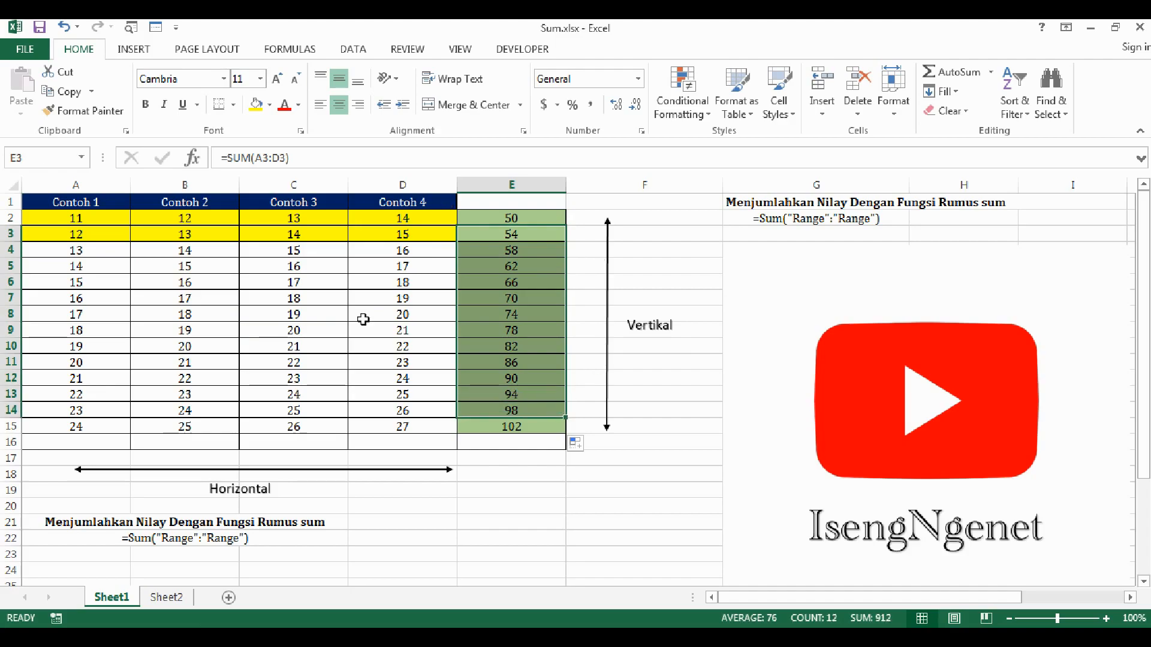
left_click(582, 252)
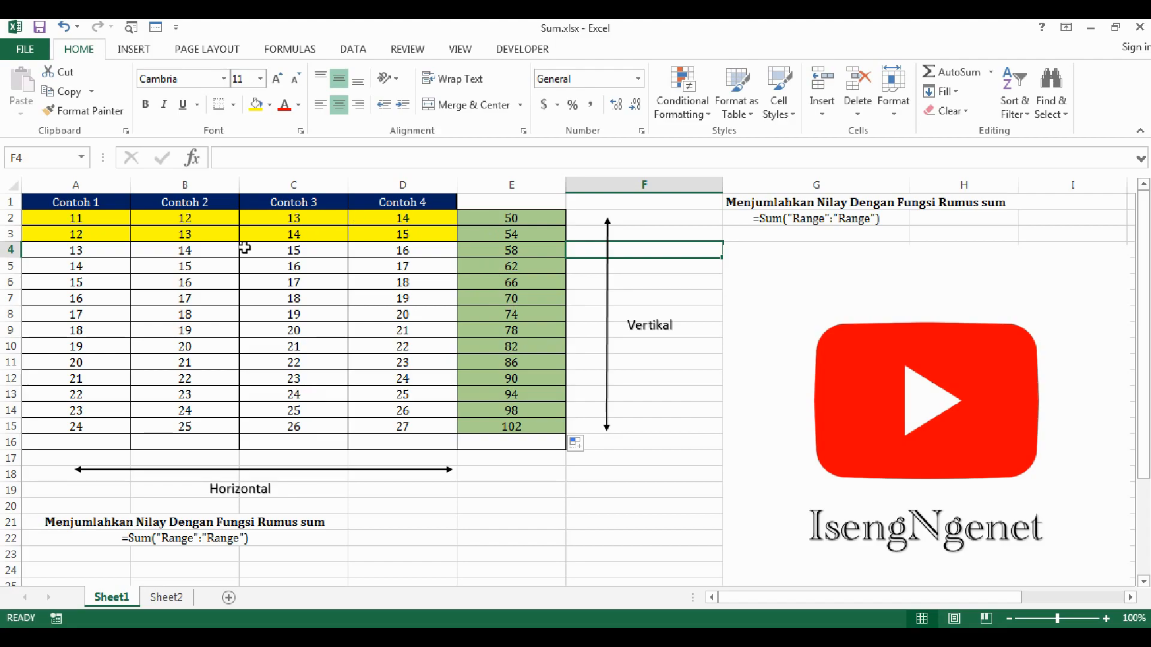
Step: Highlight the fourth and seventh sheet rows, A4:E4 and A7:E7, including their totals, with a yellow fill
left_click_drag(75, 254, 429, 250)
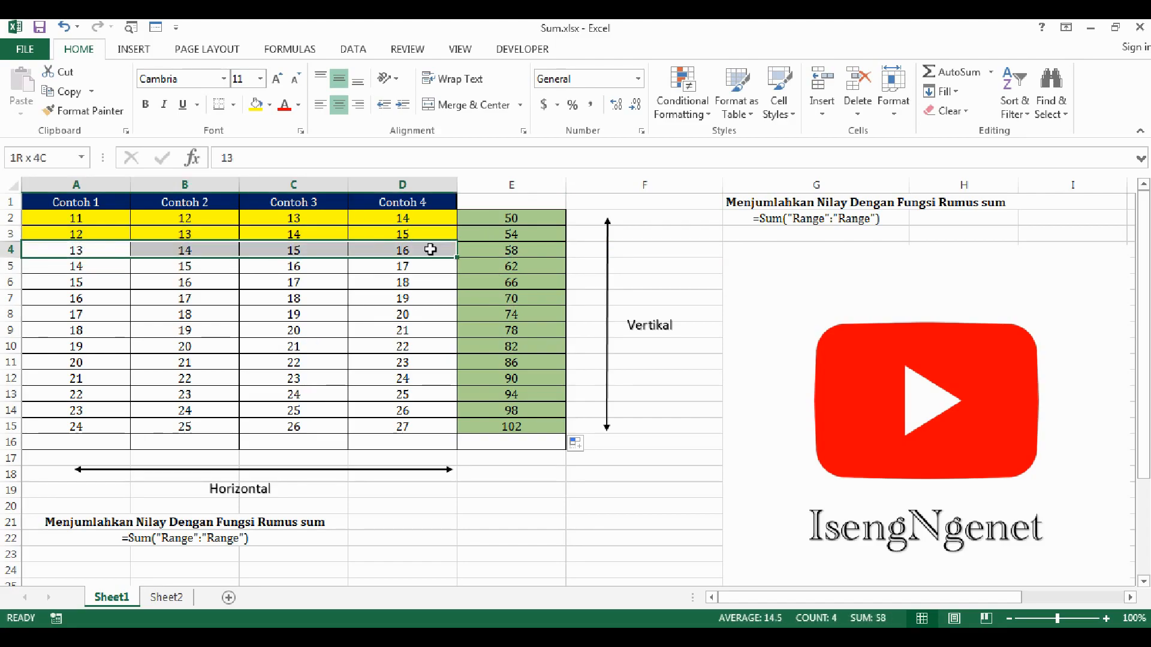
left_click(497, 247)
left_click_drag(52, 251, 511, 252)
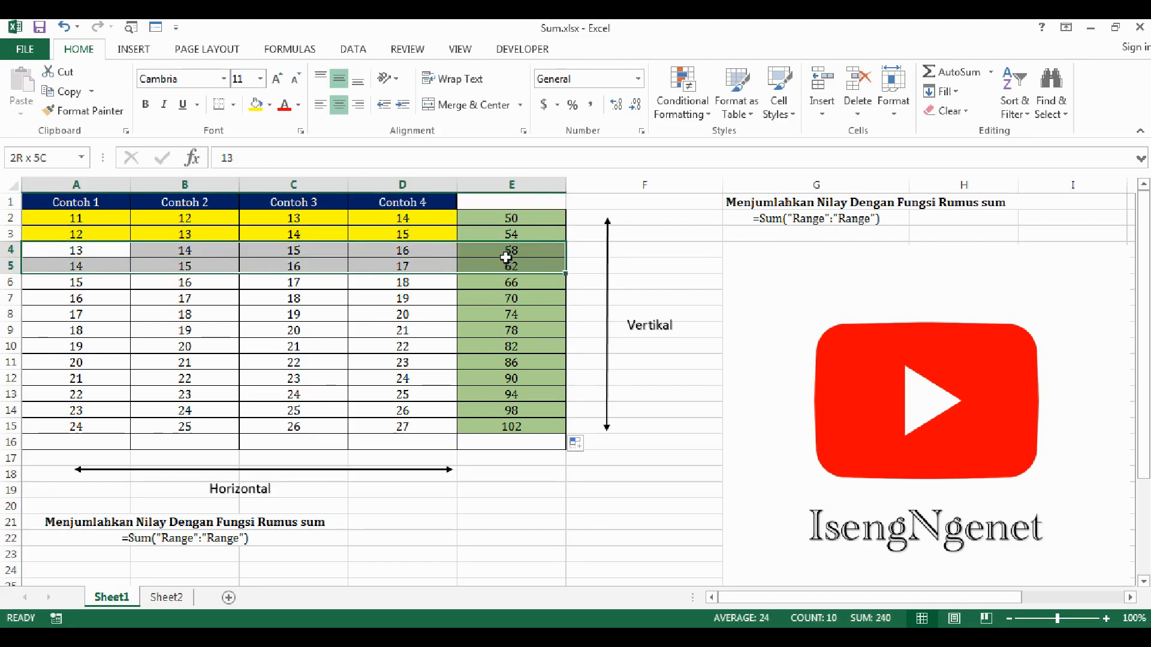
left_click(256, 104)
left_click(490, 347)
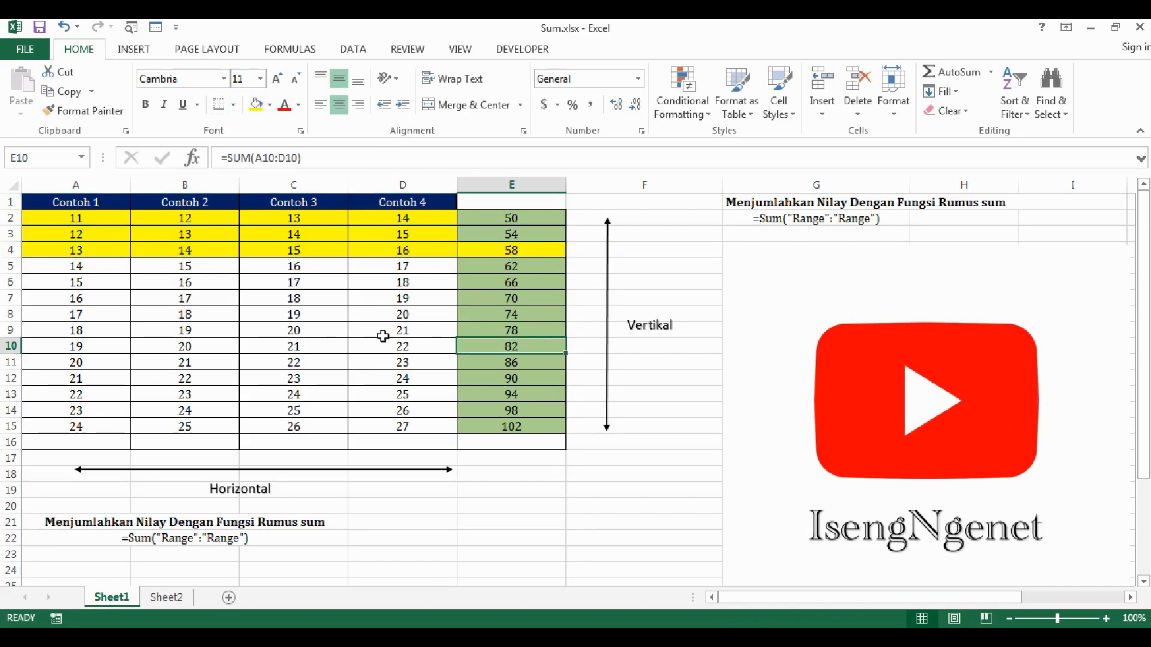
left_click_drag(71, 294, 482, 298)
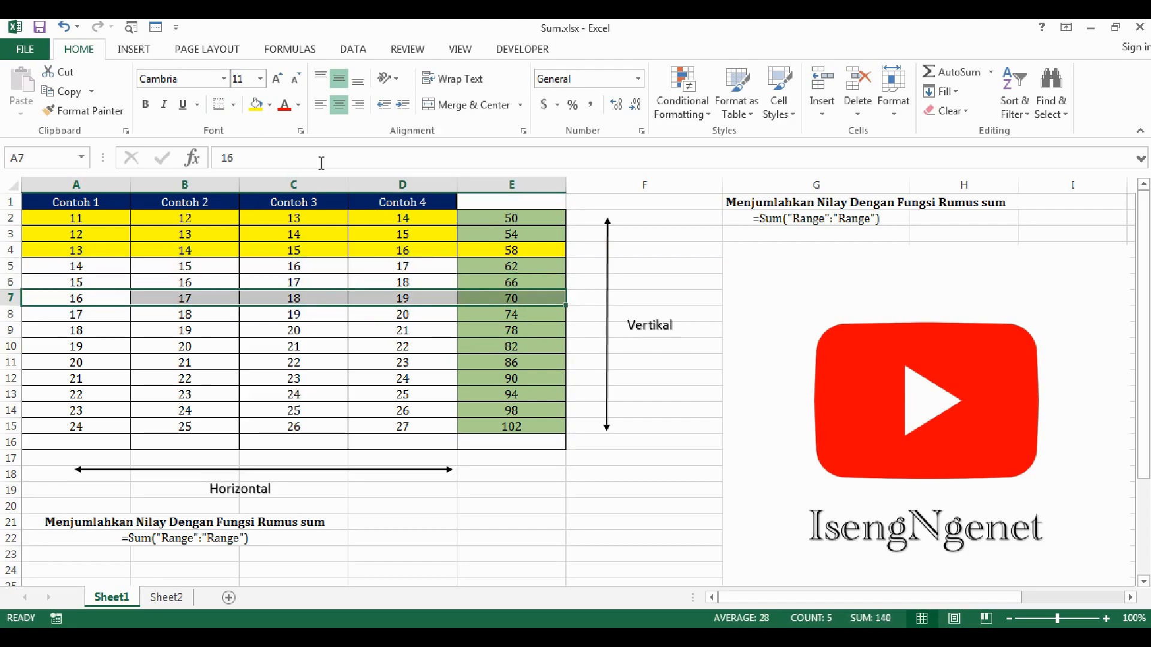
left_click(254, 112)
left_click_drag(168, 330, 168, 346)
Step: Fill the Contoh 1 values, A2:A15, with light green to mark the range for vertical addition
left_click_drag(65, 219, 96, 429)
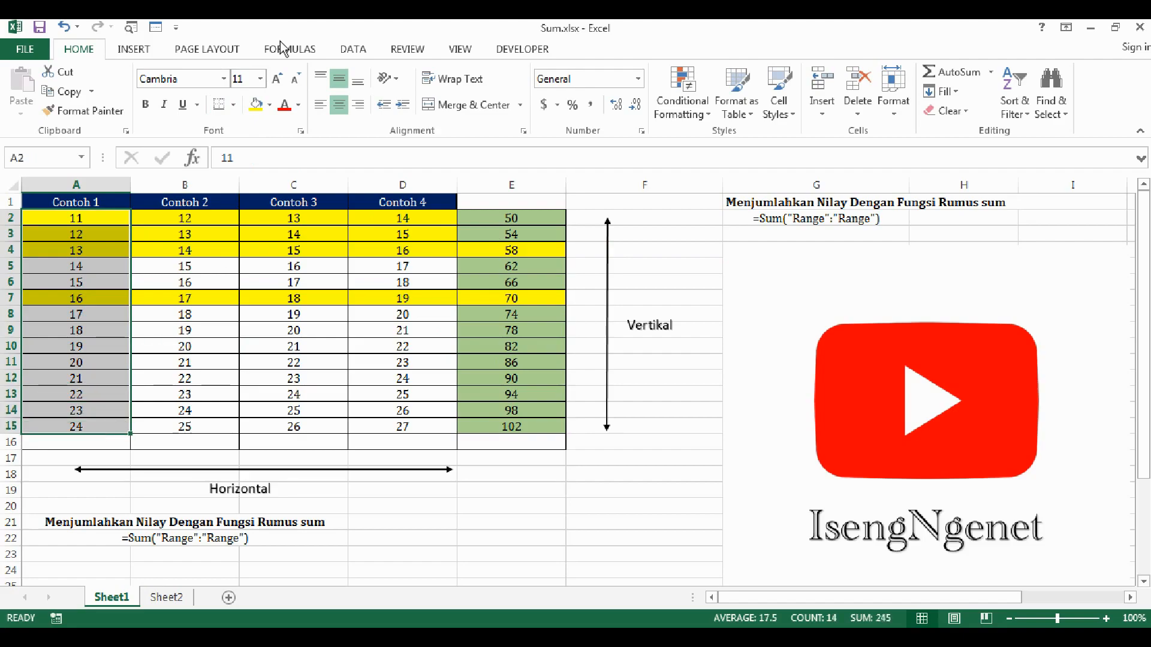
left_click(269, 106)
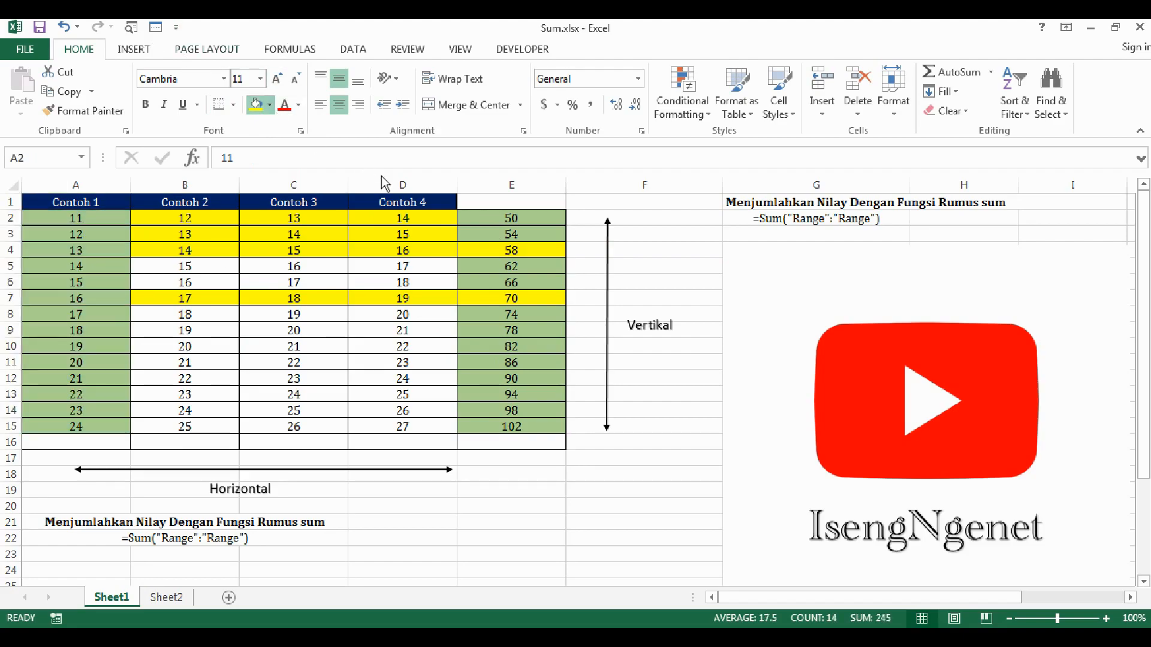
left_click(233, 345)
left_click_drag(80, 214, 86, 426)
left_click(217, 394)
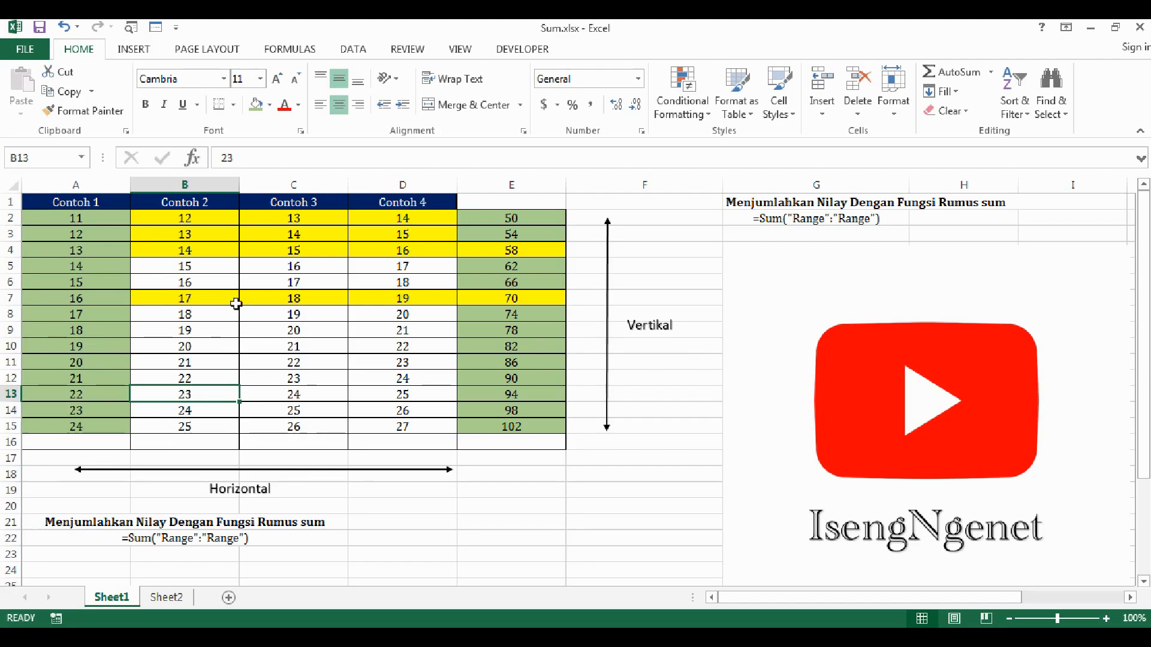
Step: Fill the total cell A16 below the Contoh 1 column with blue
left_click(106, 449)
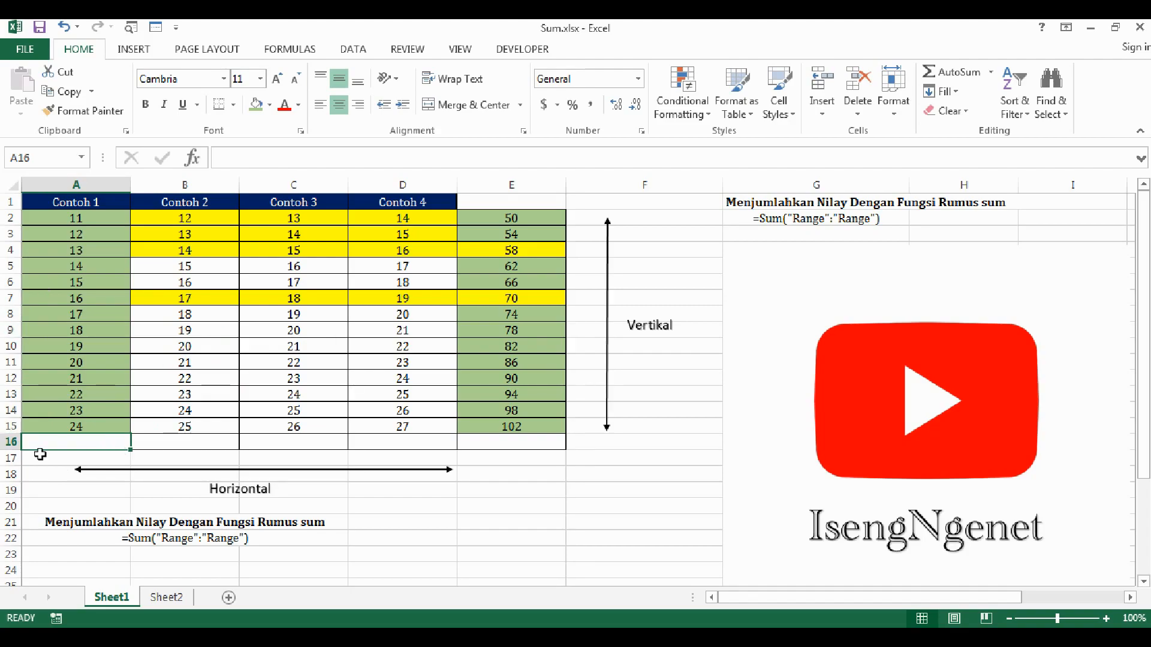
left_click(269, 104)
left_click(314, 145)
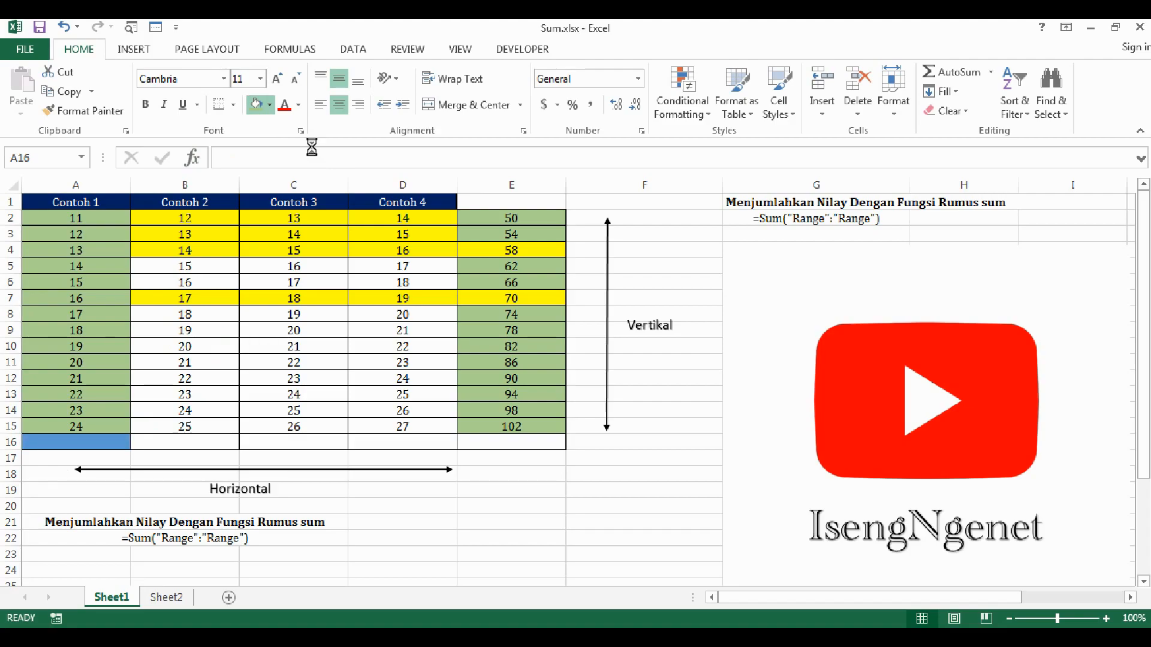
left_click(185, 393)
left_click(76, 446)
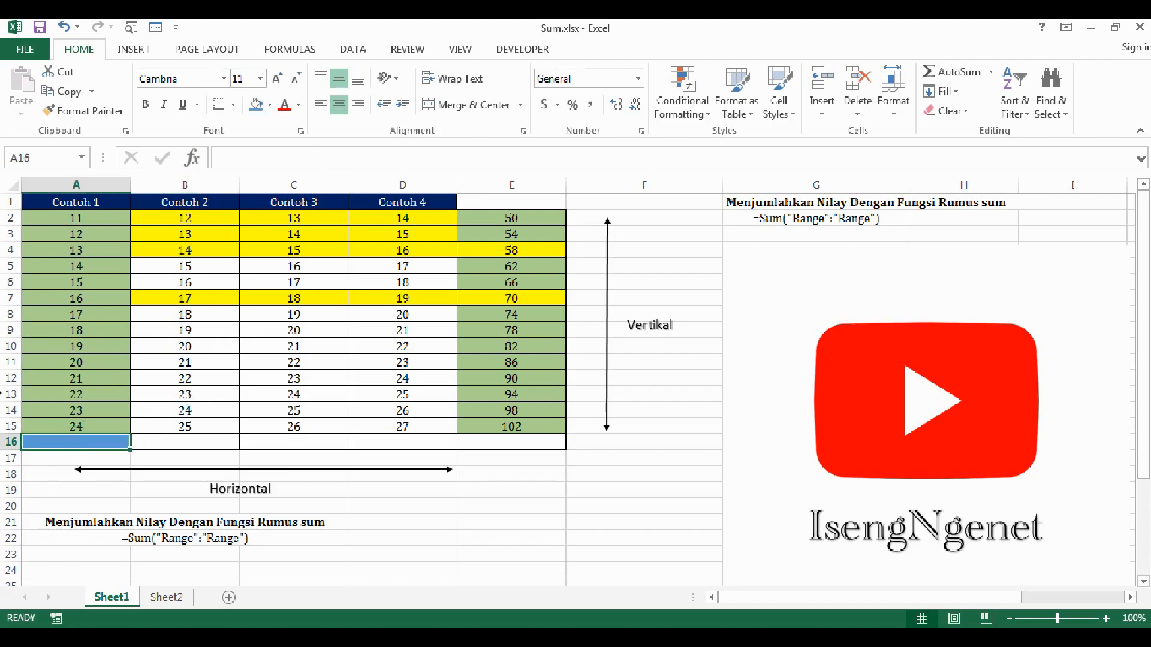
left_click(216, 412)
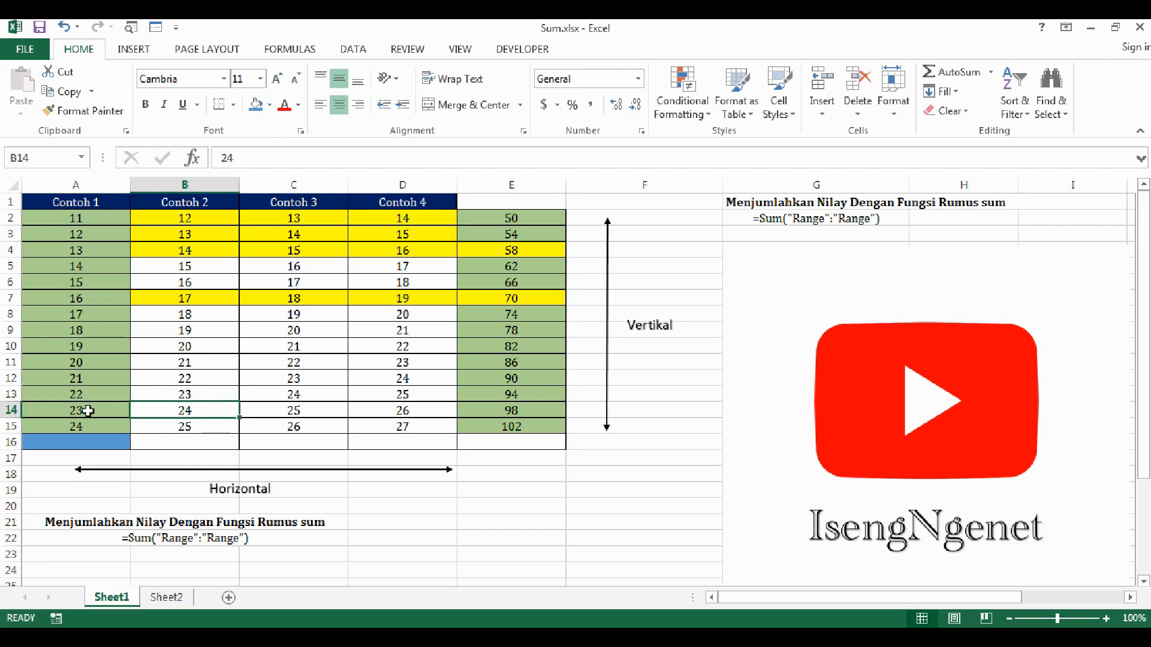
Step: Enter the formula =sum(A2:A15) in A16 to add up the Contoh 1 column vertically
left_click(65, 442)
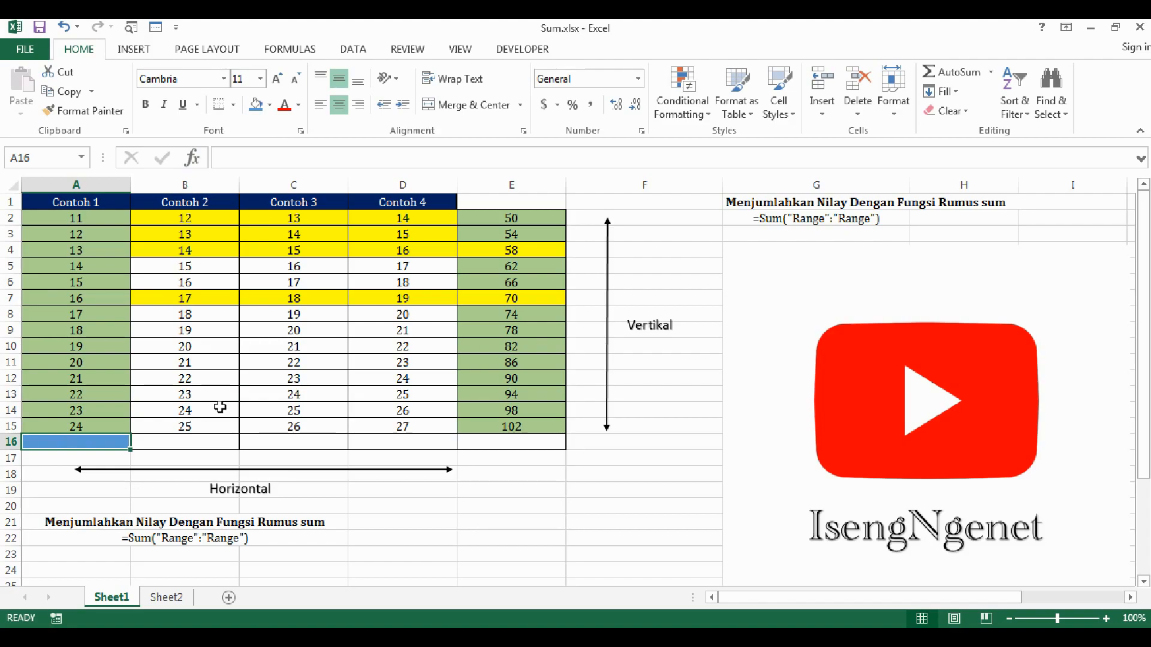
type("=sum")
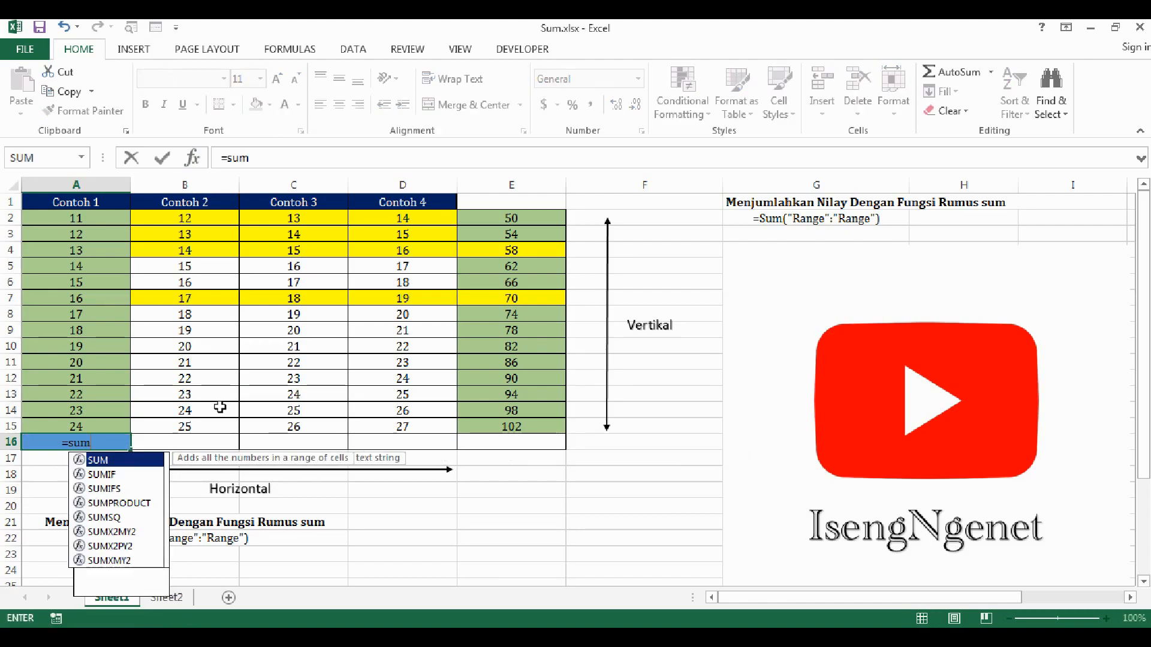
type("(")
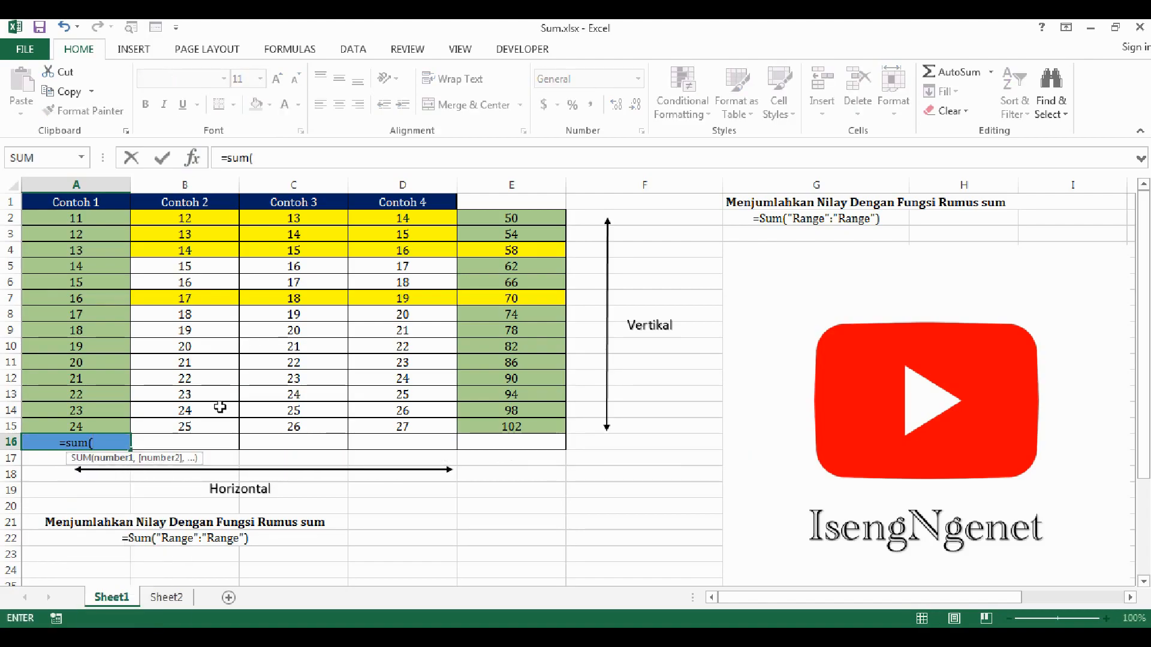
left_click_drag(83, 222, 47, 427)
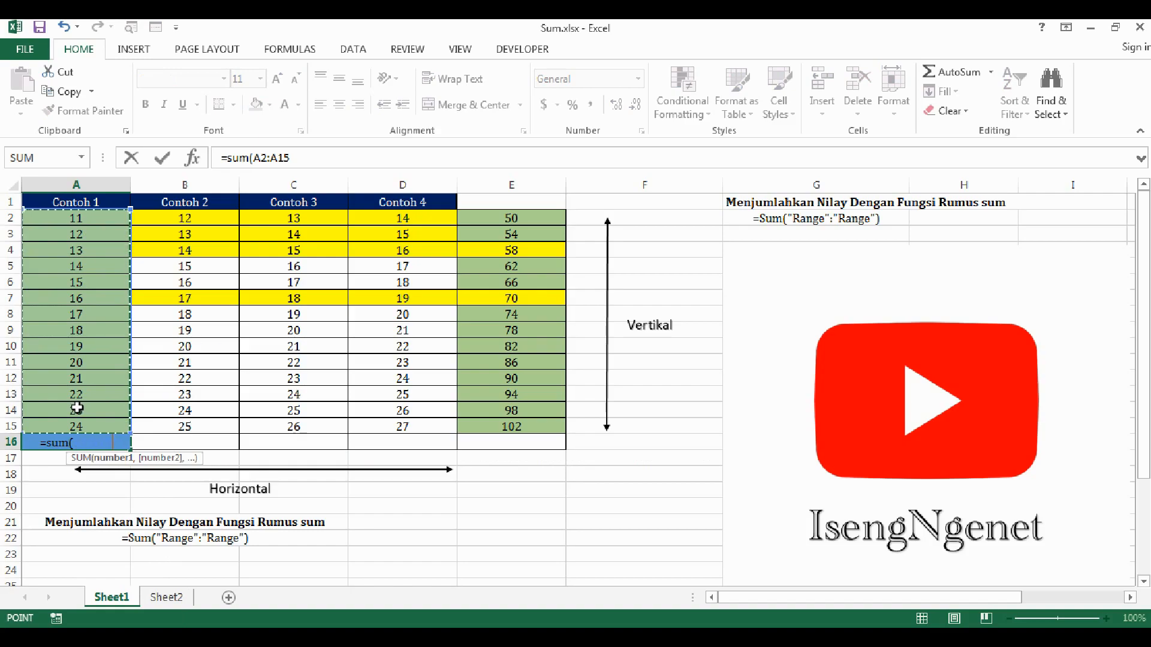
type(")")
key("Return")
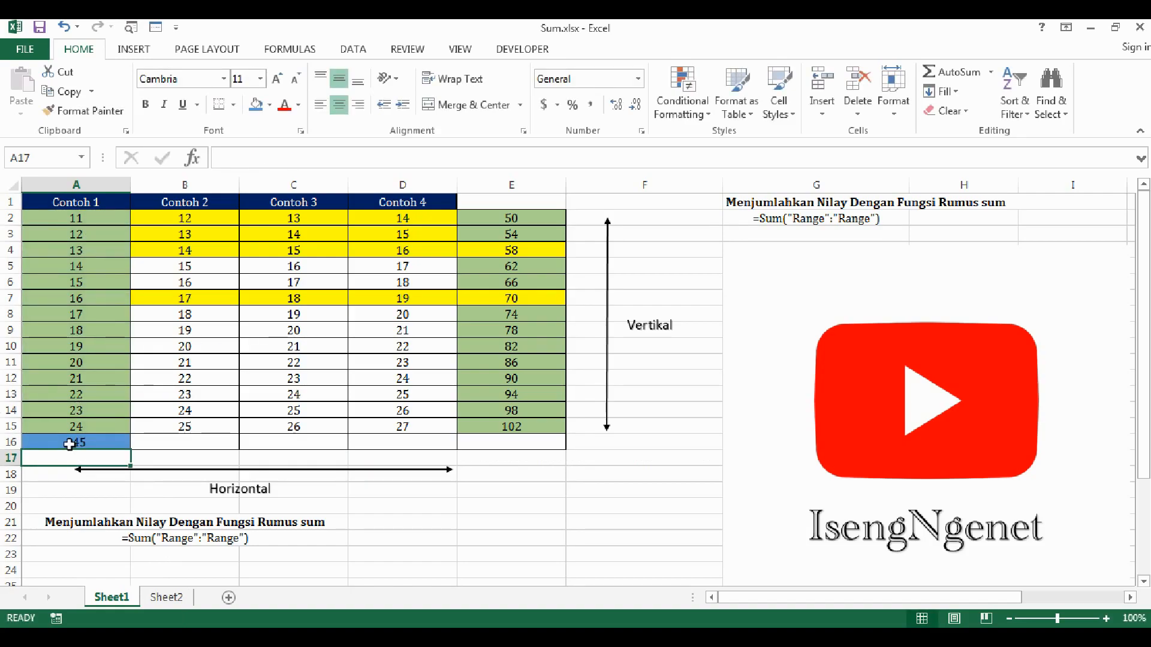
Step: Copy the column total formula from A16 across through D16
left_click(90, 441)
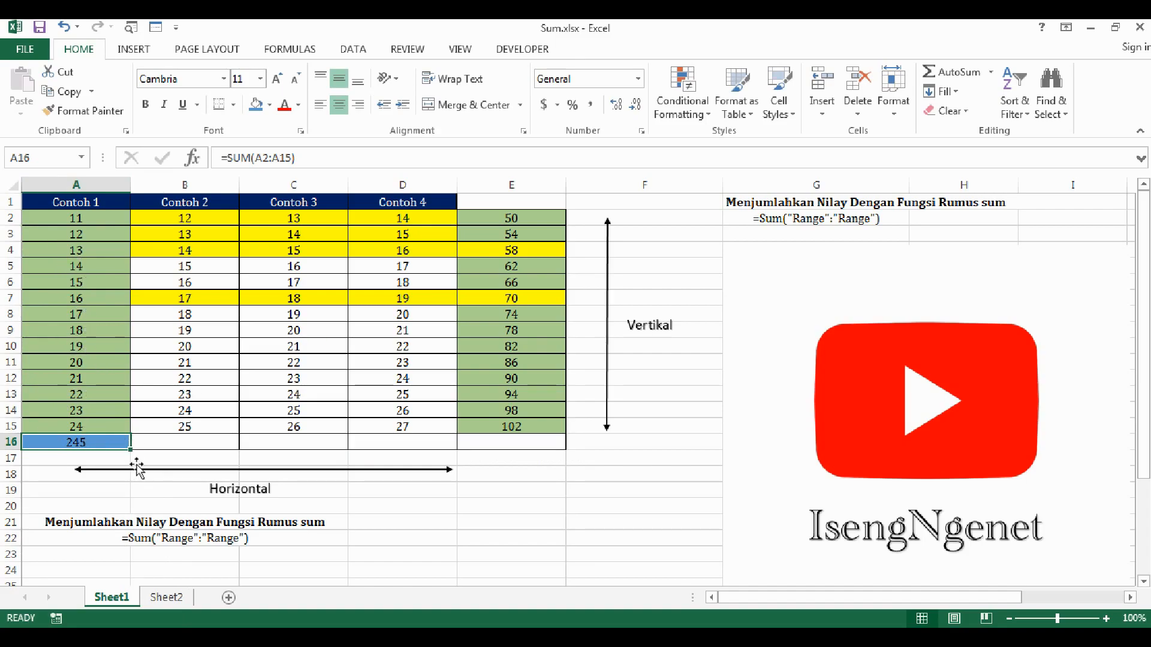
left_click_drag(131, 449, 429, 438)
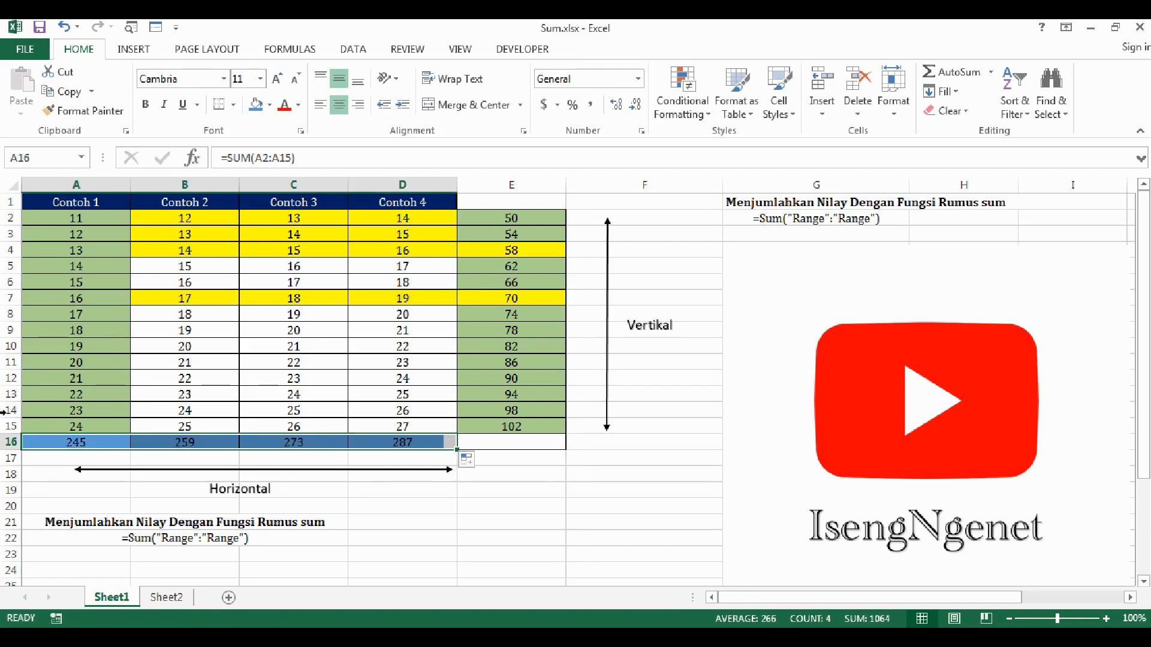
left_click(440, 497)
Step: Fill the whole data range A2:D15 with light blue
left_click_drag(67, 218, 384, 427)
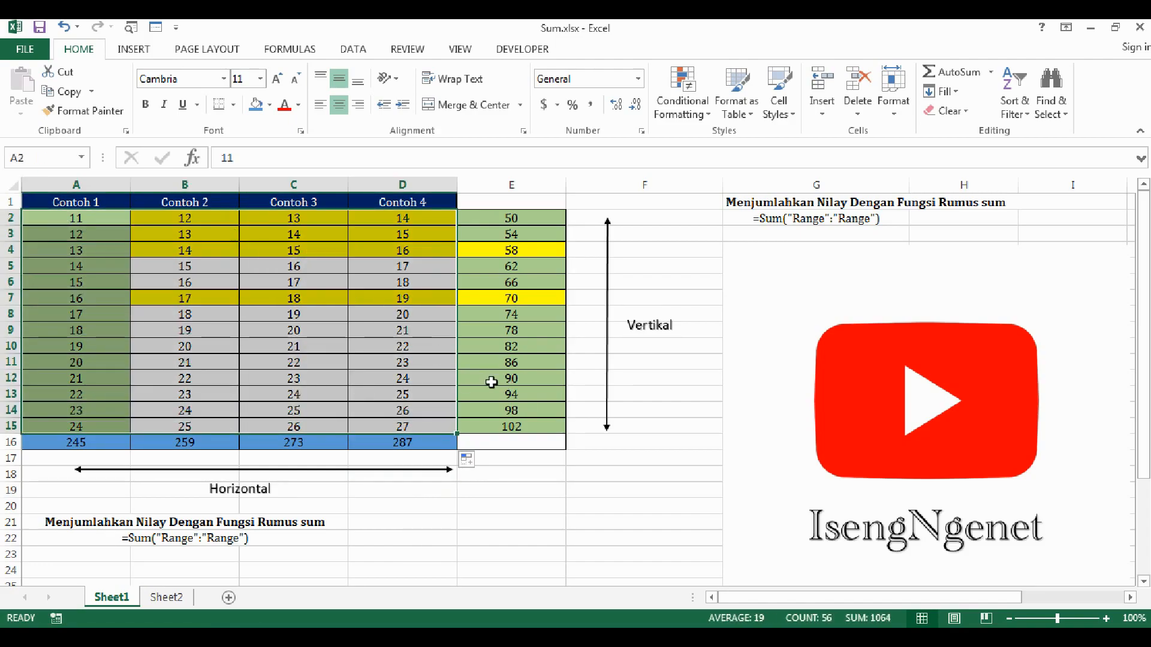
left_click(338, 357)
left_click(298, 317)
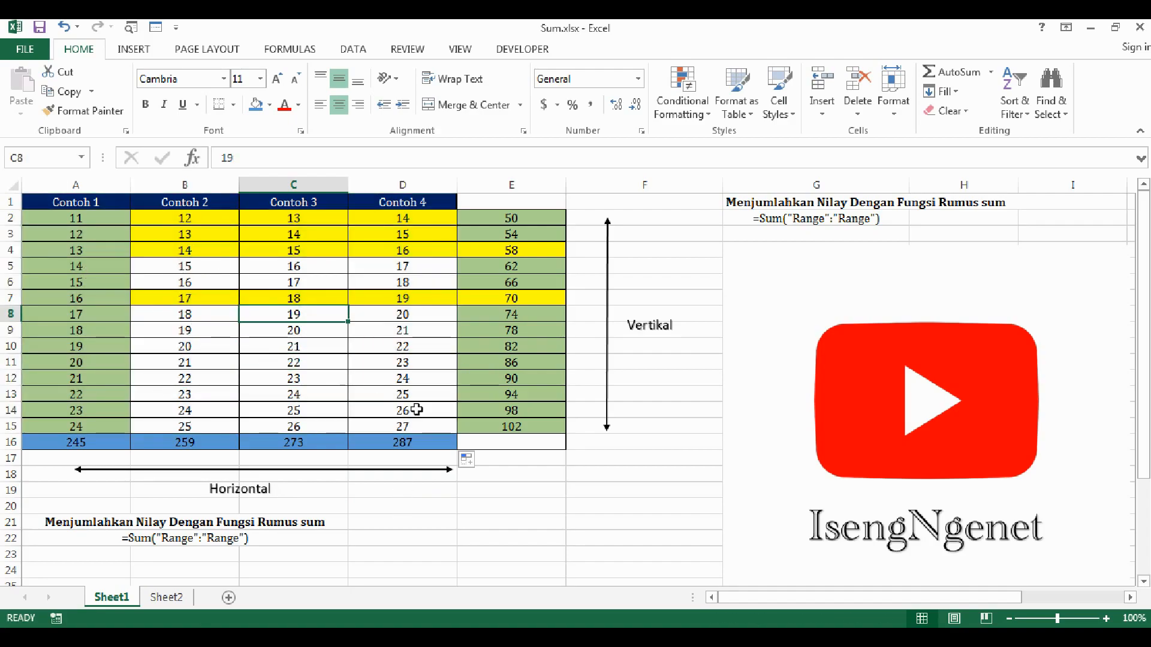
left_click_drag(53, 219, 408, 427)
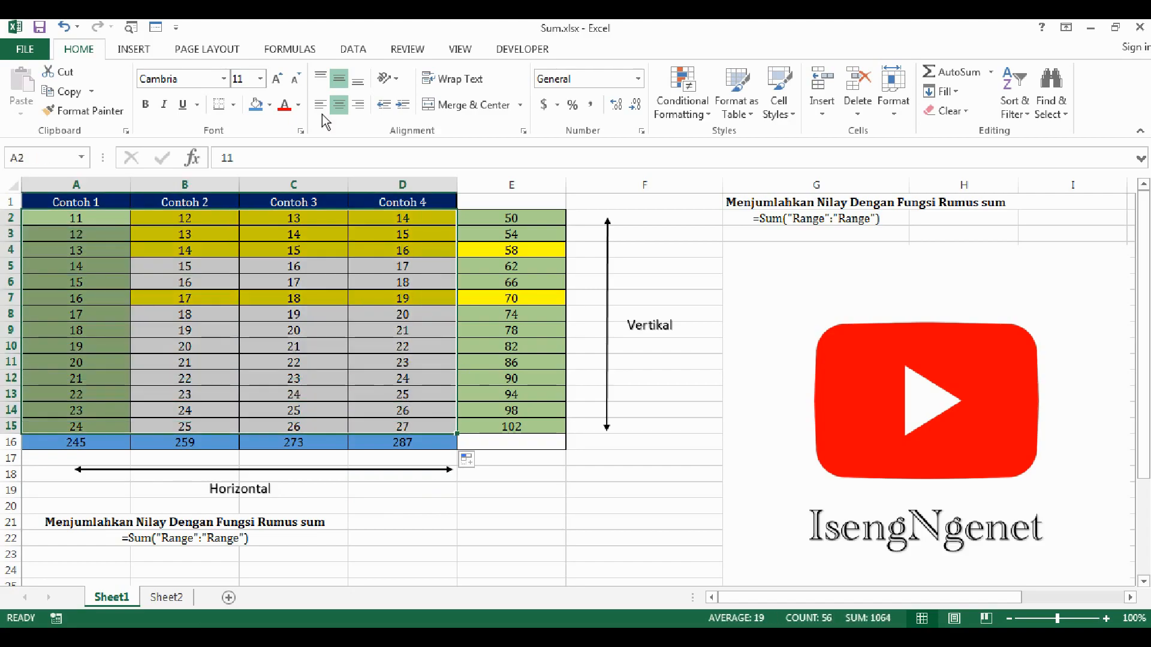
left_click(269, 108)
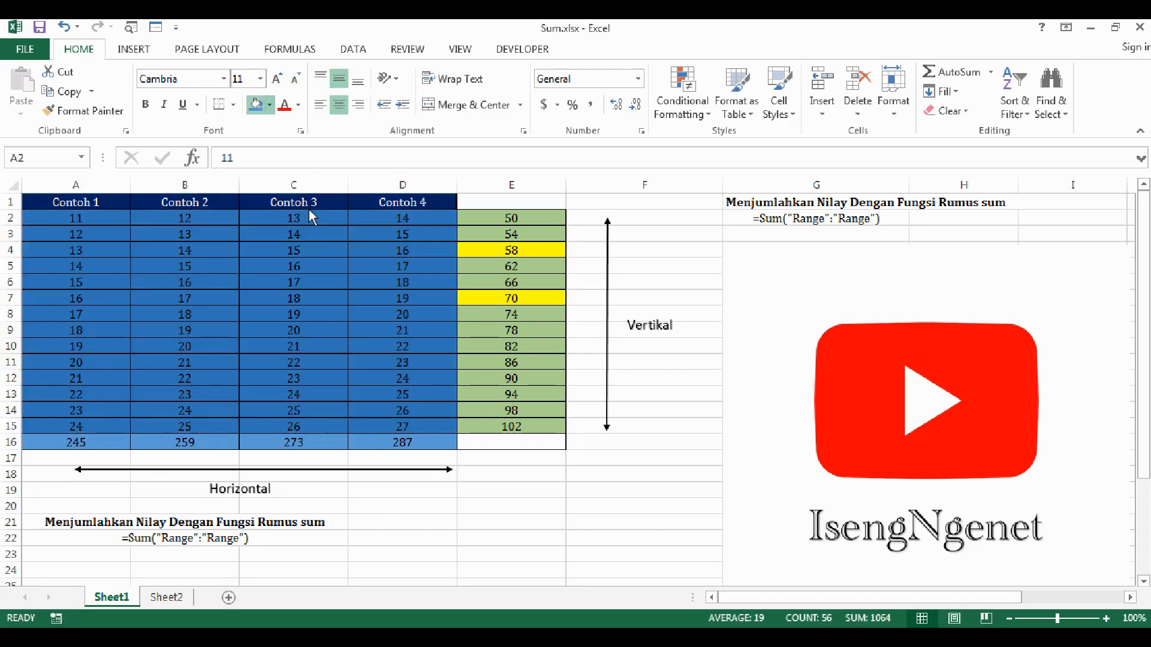
key("ctrl+z")
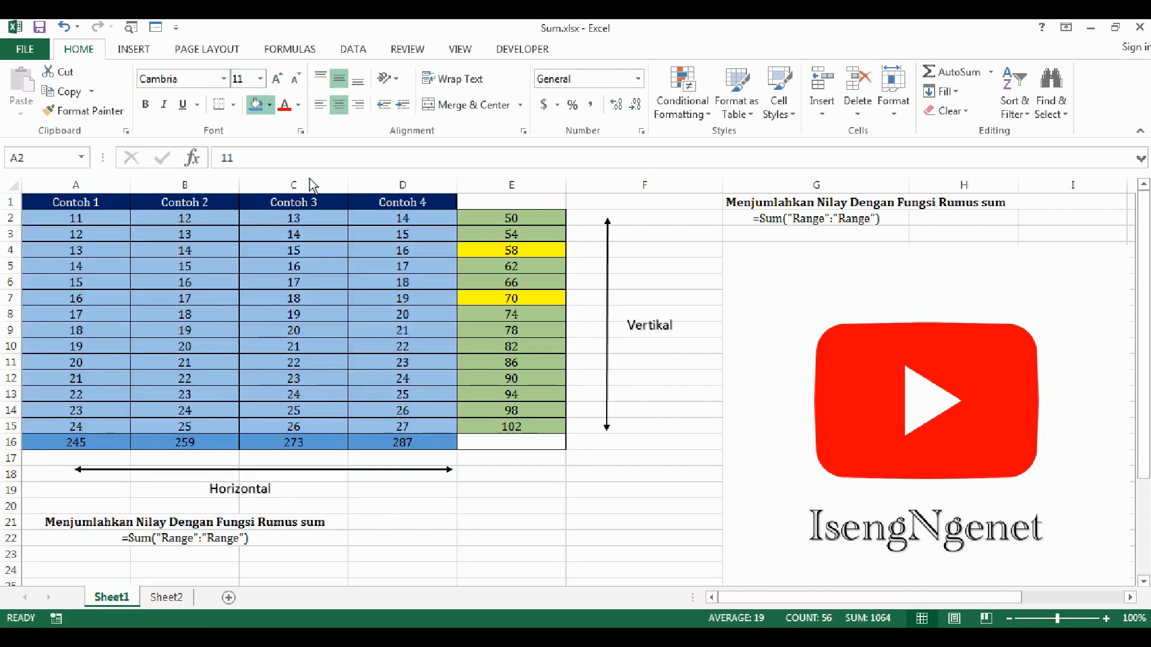
left_click(294, 345)
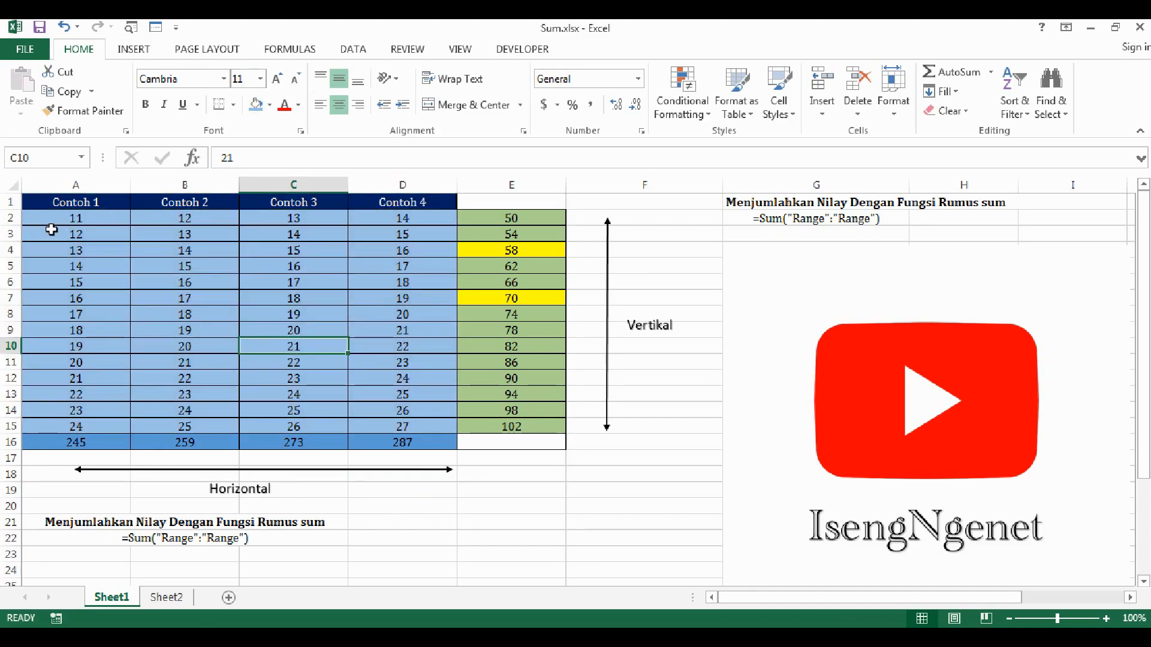
Step: Fill the grand total cell E16 with light orange
left_click_drag(78, 217, 434, 423)
left_click(538, 446)
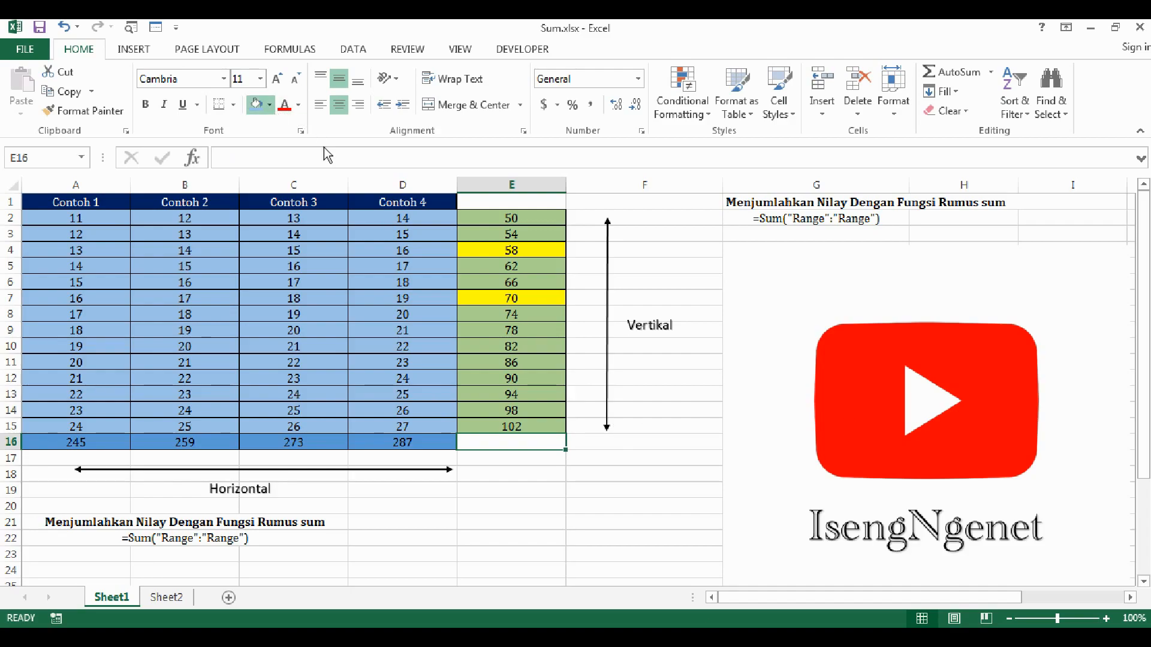
left_click(257, 105)
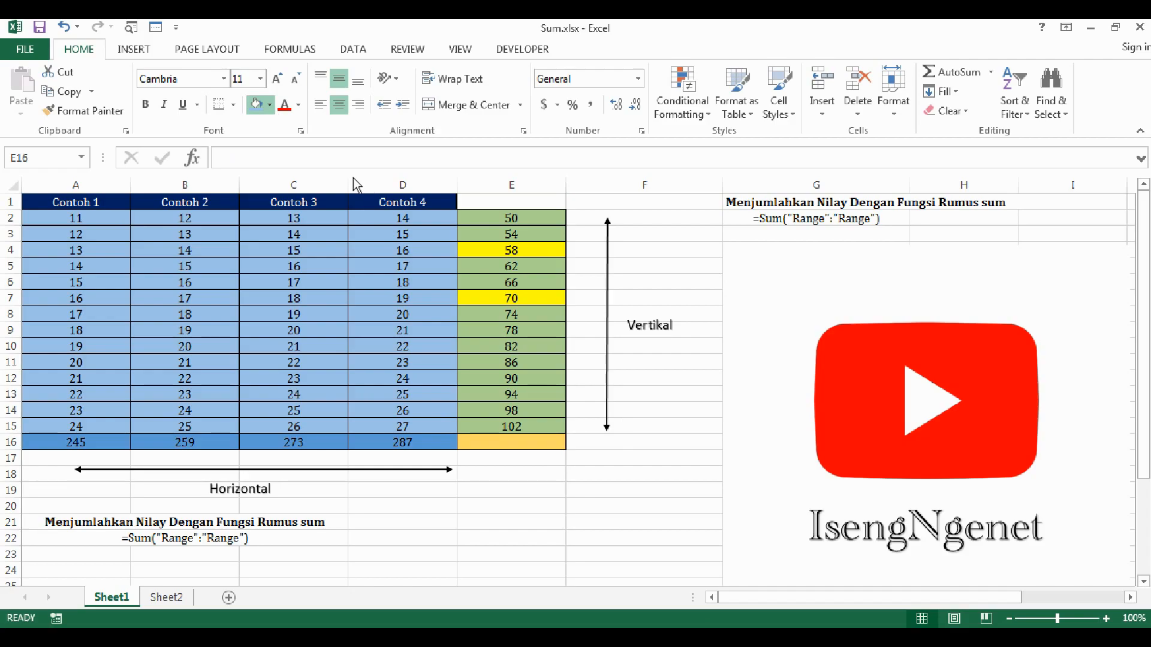
left_click(503, 509)
Step: Enter the formula =sum(A2:D15) in E16 to calculate the grand total of the whole data range
left_click(508, 439)
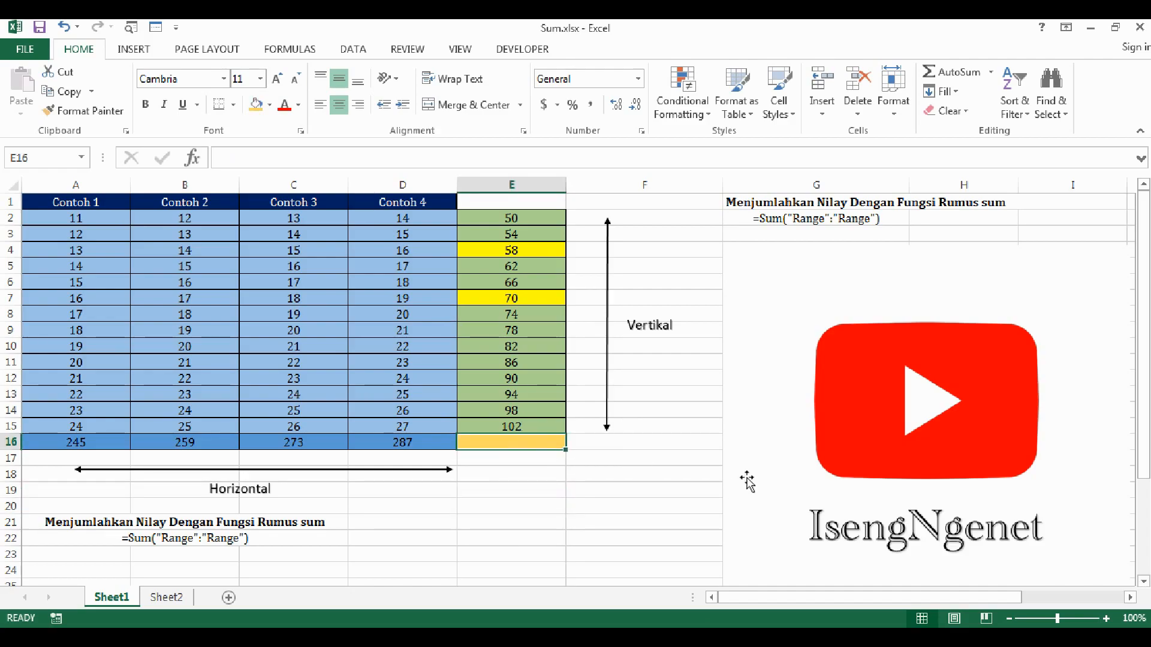
type("=sum")
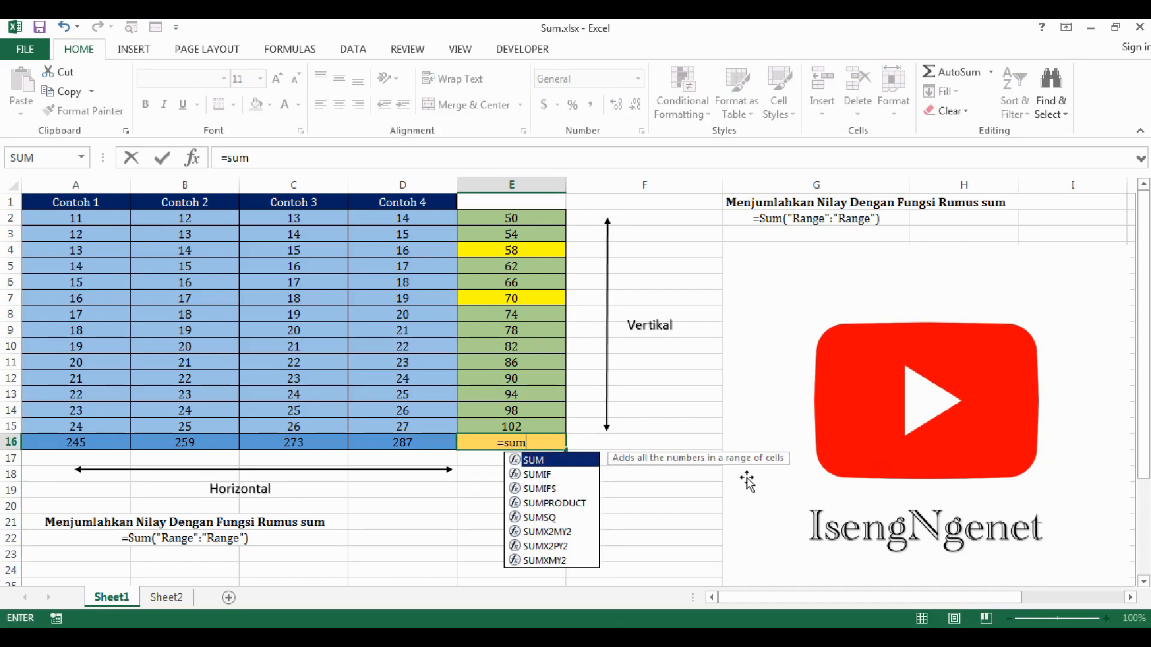
type("(")
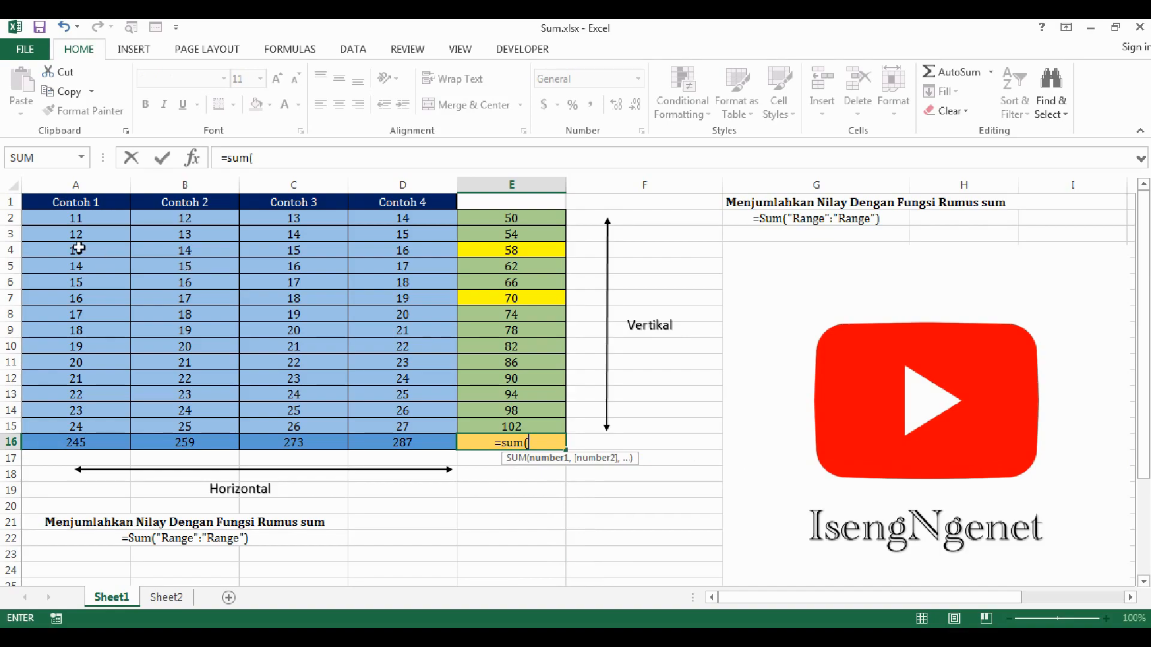
left_click_drag(50, 214, 420, 427)
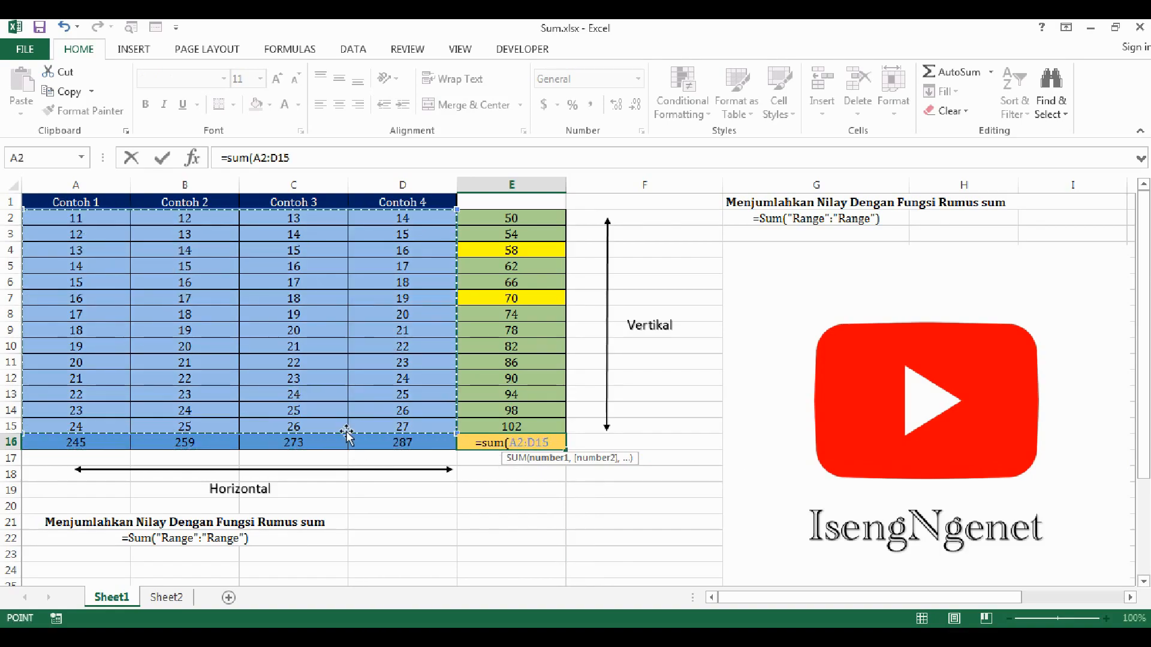
type(")")
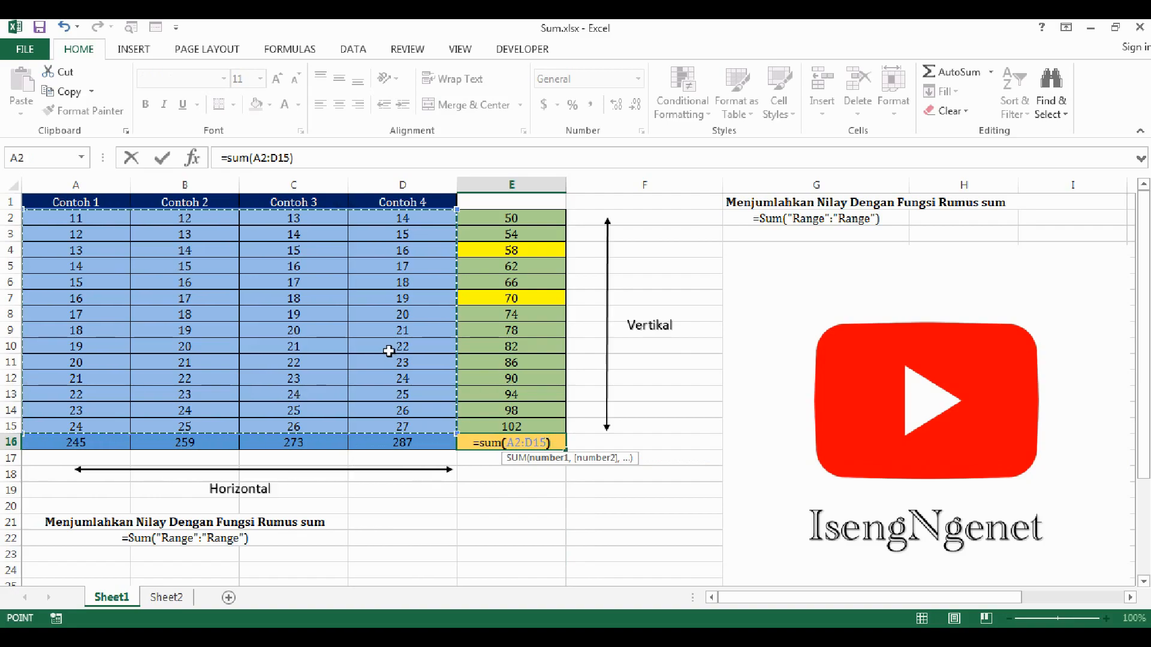
key("Return")
left_click(609, 474)
Step: Check the grand total formula in E16 against the data range A2:D15 and the SUM syntax notes below and beside the table
left_click(511, 447)
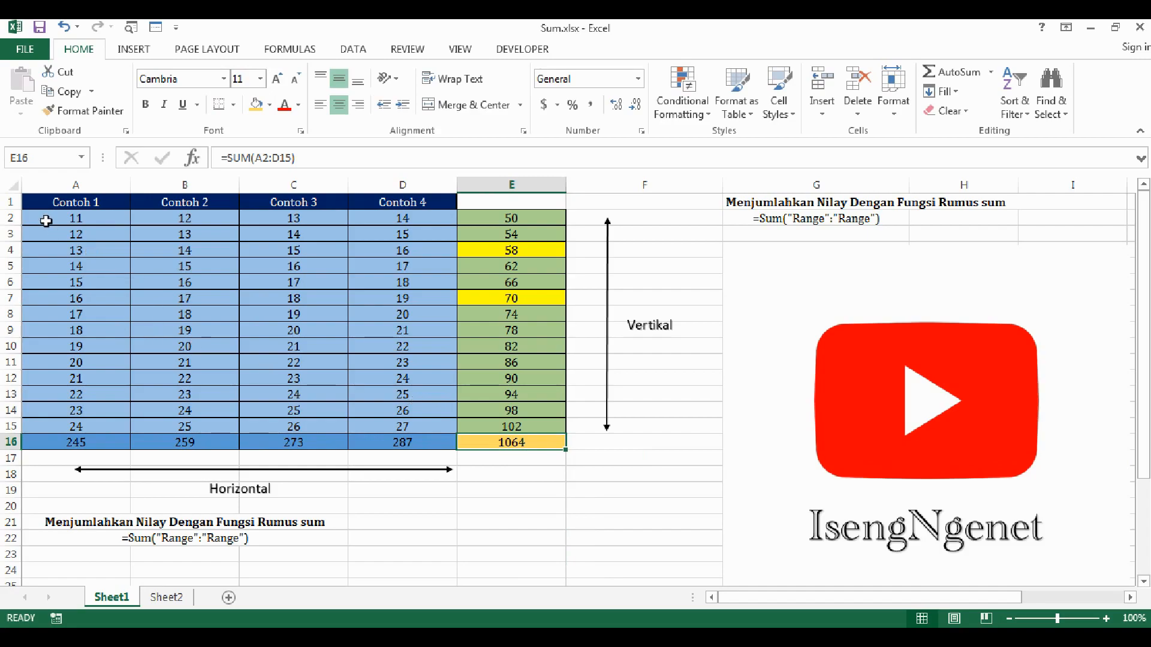
left_click_drag(48, 218, 402, 426)
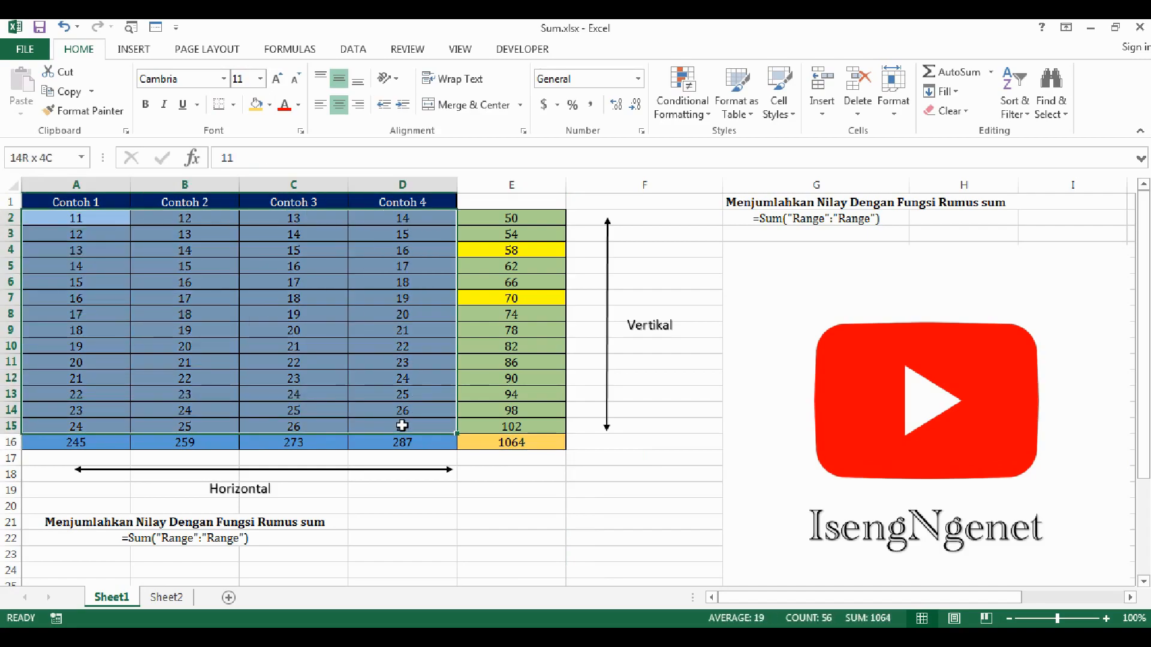
left_click(402, 506)
left_click_drag(133, 545, 270, 564)
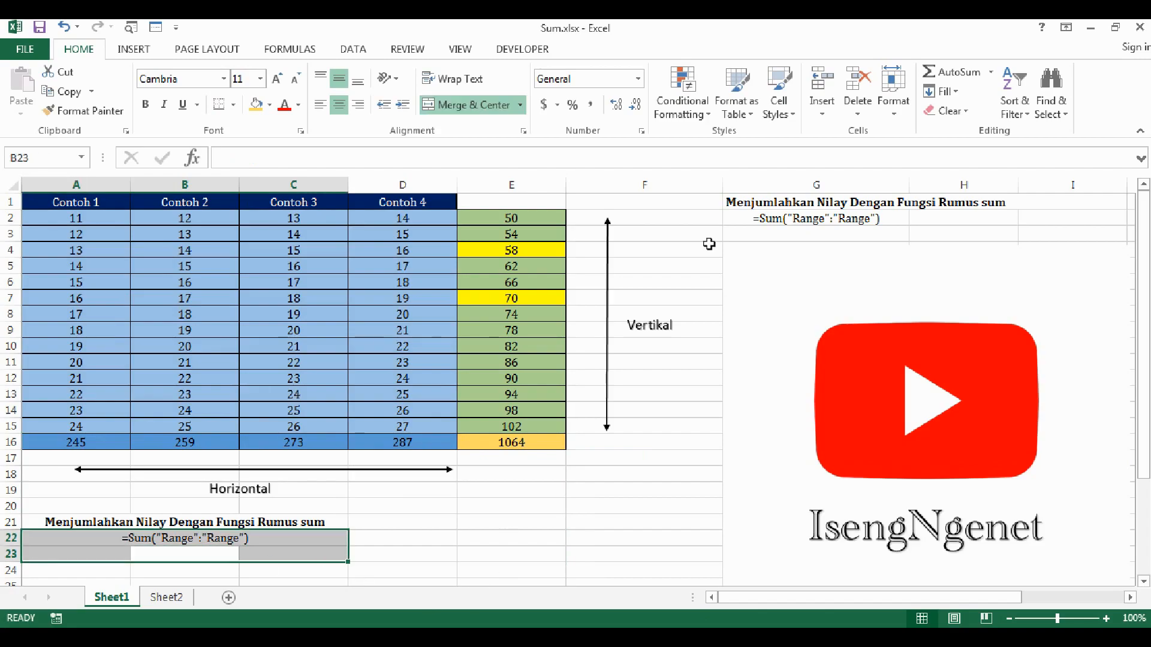
left_click(773, 221)
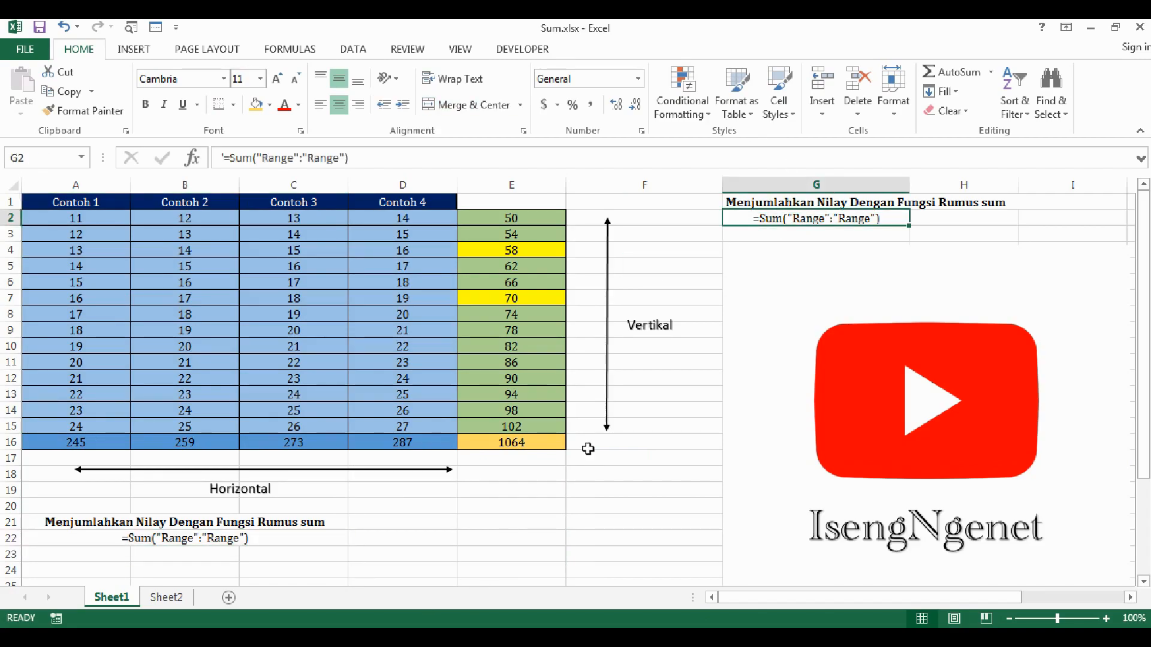
left_click(545, 491)
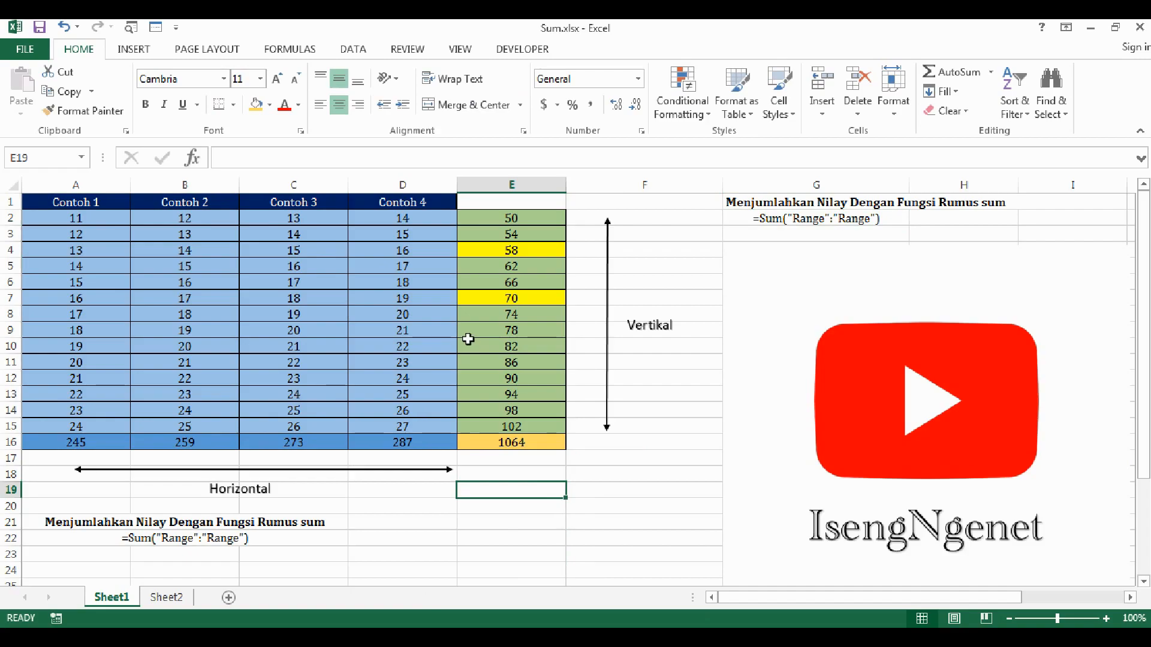